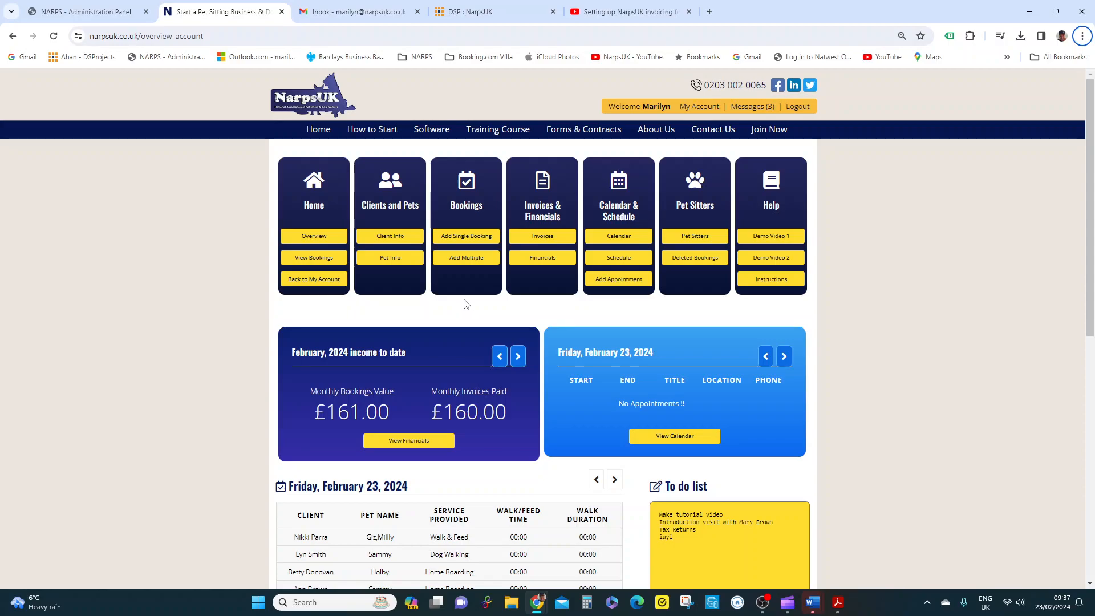
Start a multiple booking, choose the client who owns Jack and sam, and include those two pets.
click(466, 261)
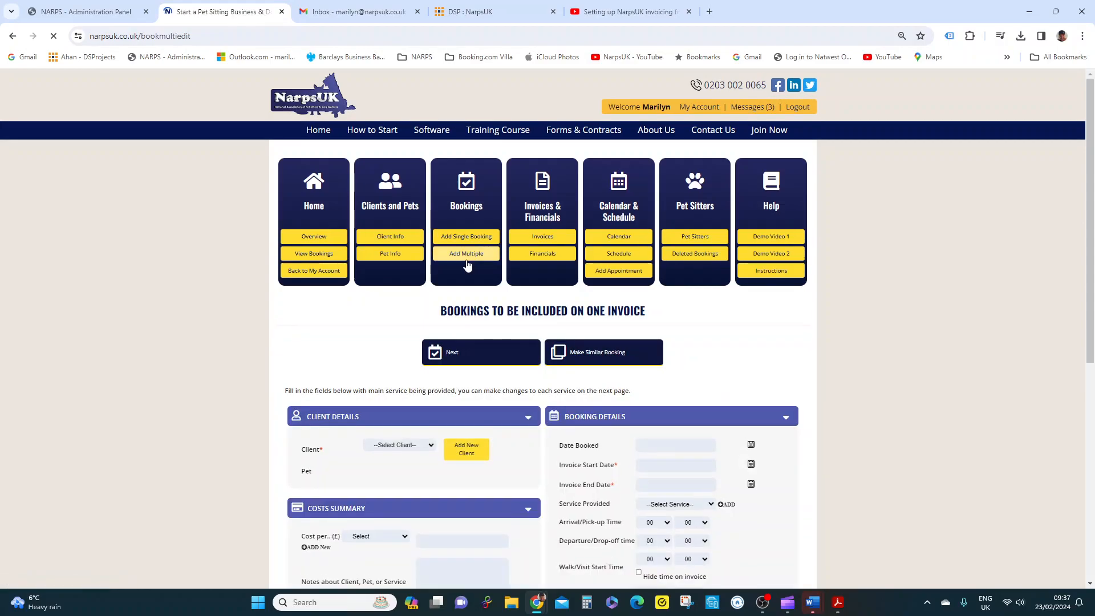
scroll(854, 260, down, 1)
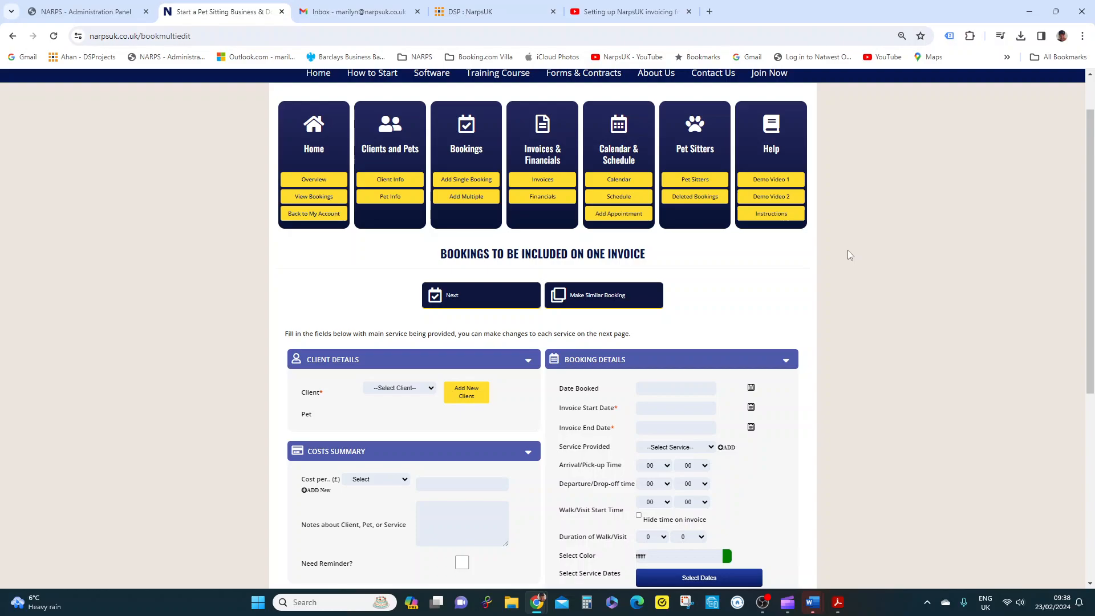
scroll(847, 251, down, 2)
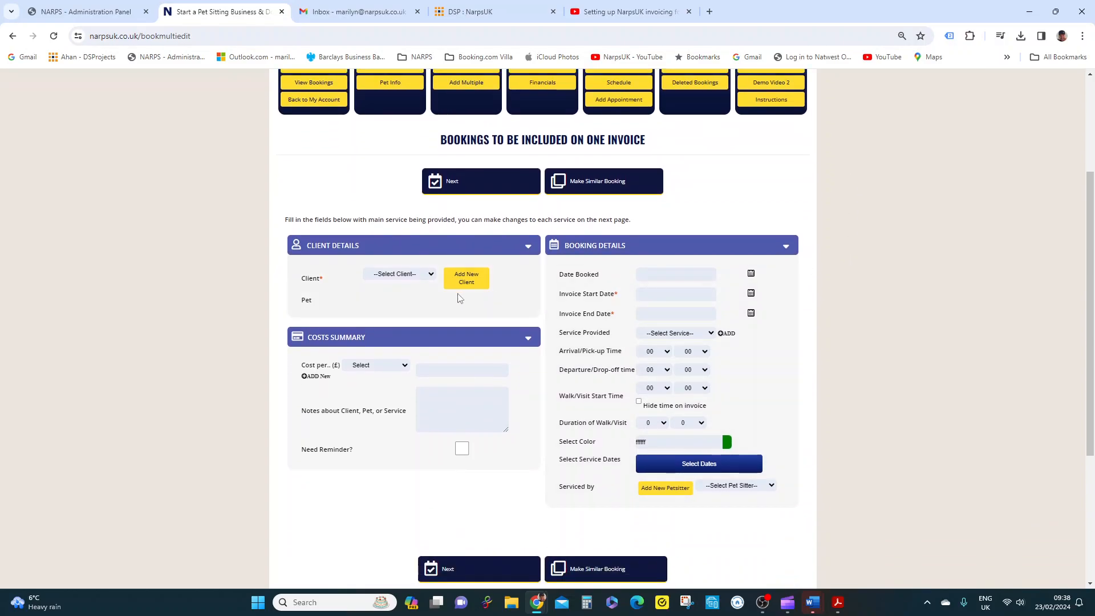
click(417, 278)
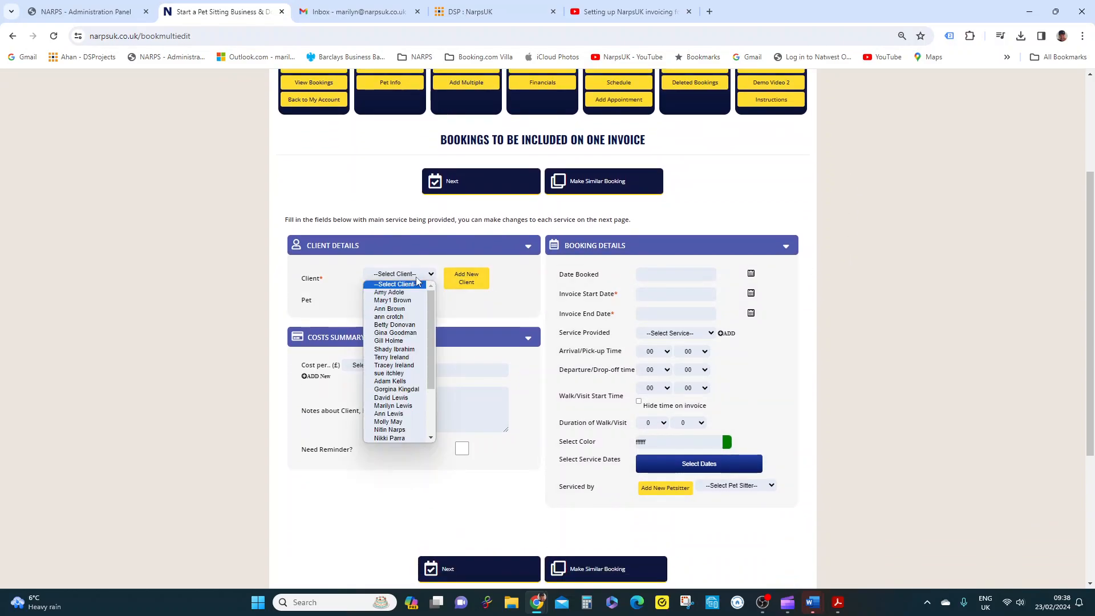
click(394, 300)
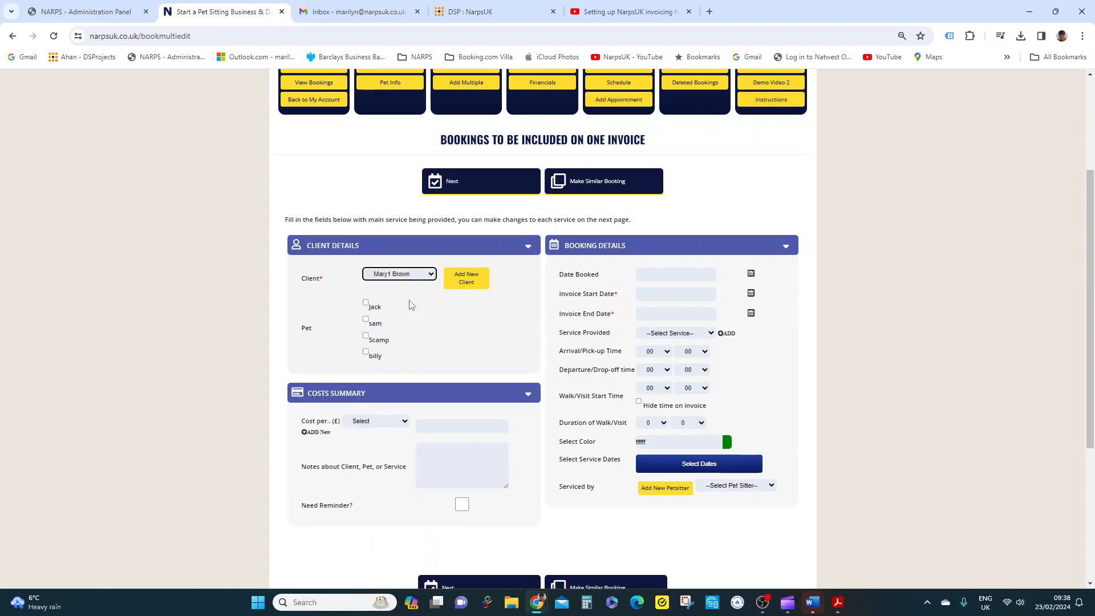
click(366, 302)
click(366, 319)
Set the booking cost to £30 per Walk in the costs summary.
scroll(456, 338, down, 1)
scroll(433, 332, down, 1)
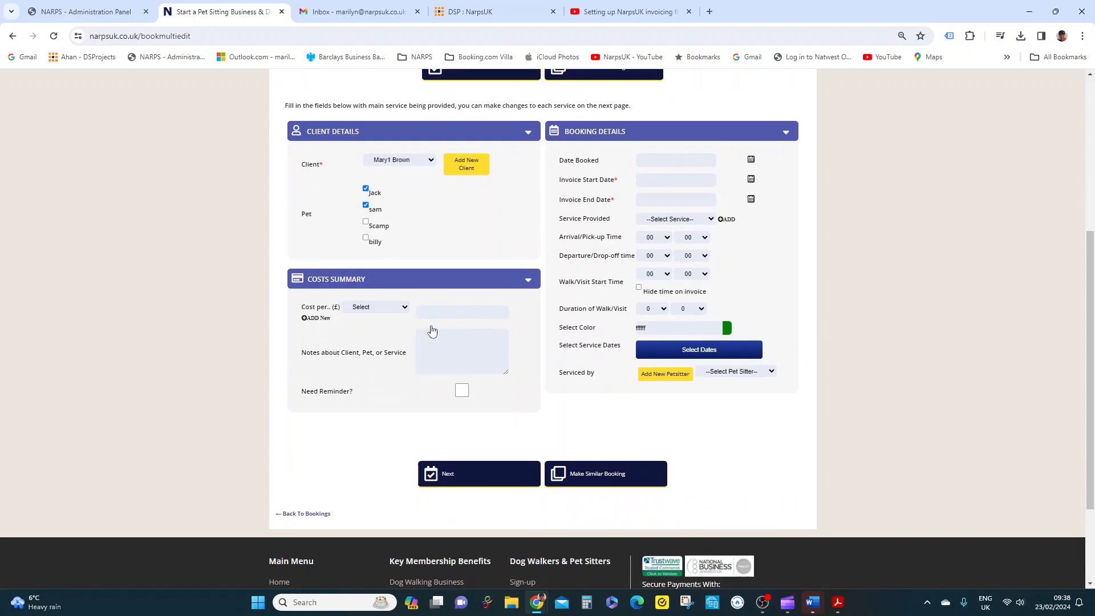
click(386, 309)
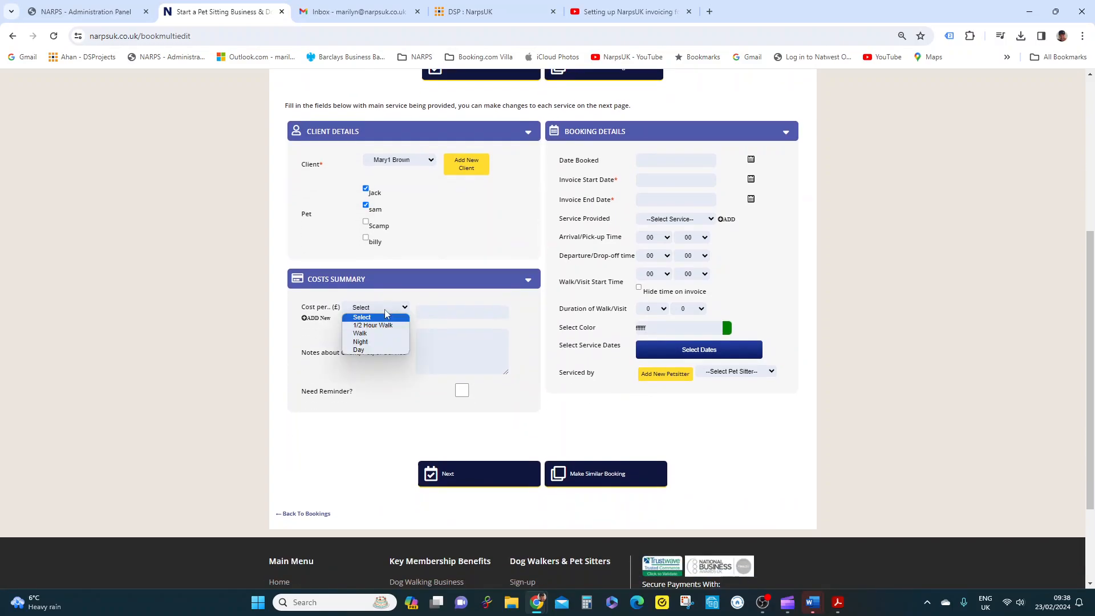
click(360, 334)
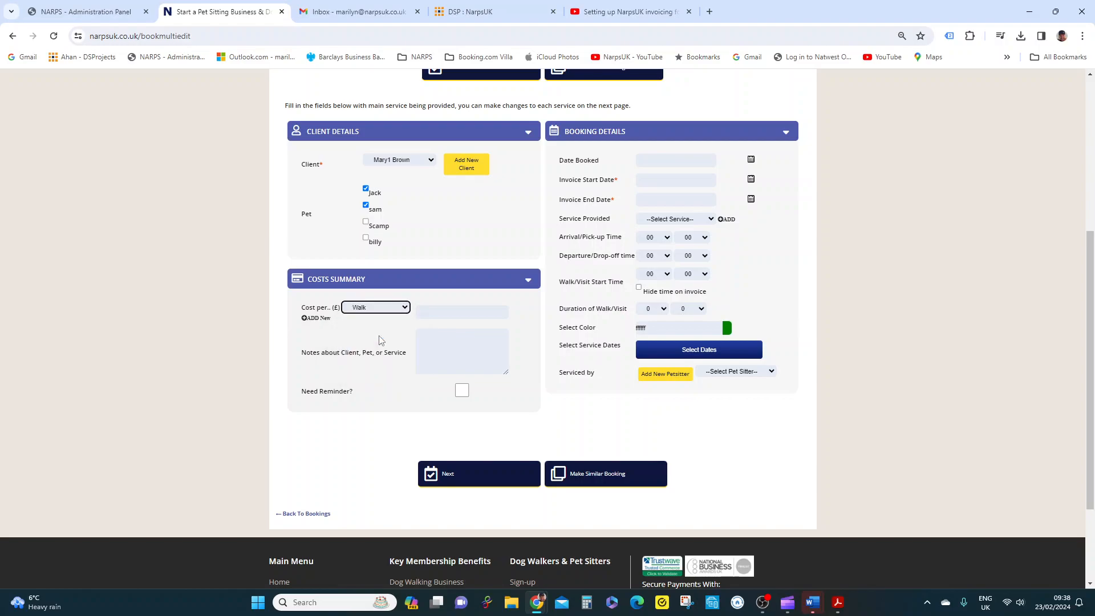
click(435, 313)
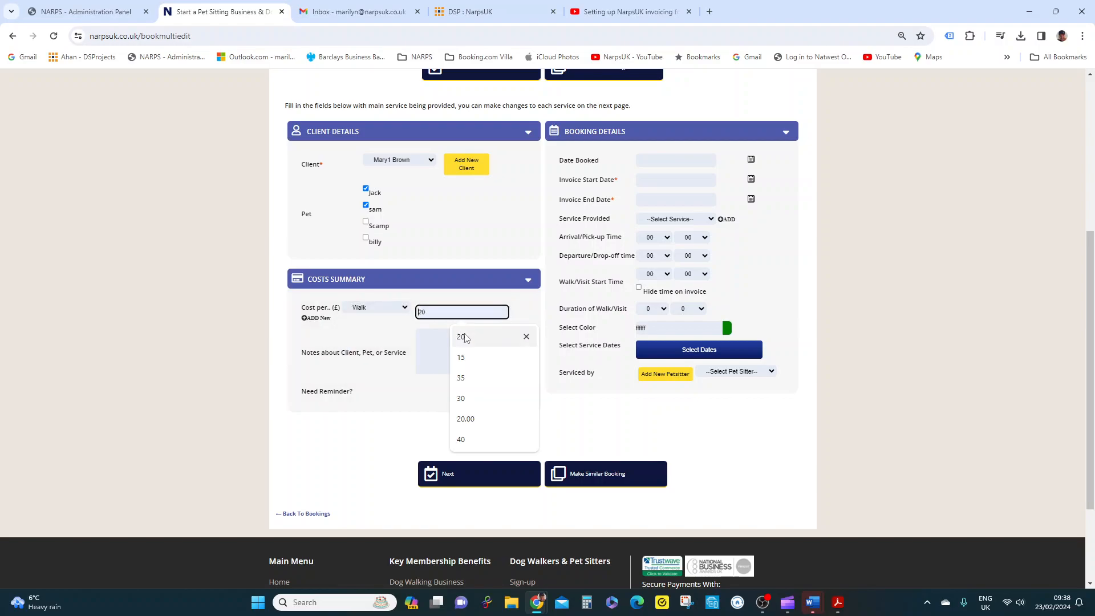
click(474, 399)
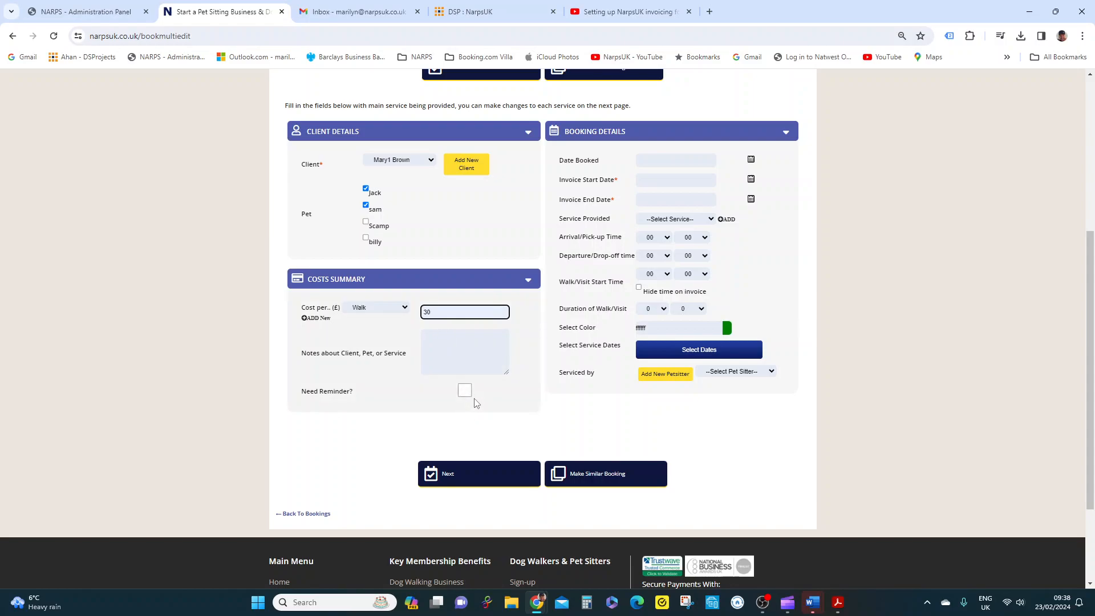
Set the date booked to 23-Feb-2024 and the invoice period from 01-Mar-2024 to 31-Mar-2024.
scroll(547, 374, up, 3)
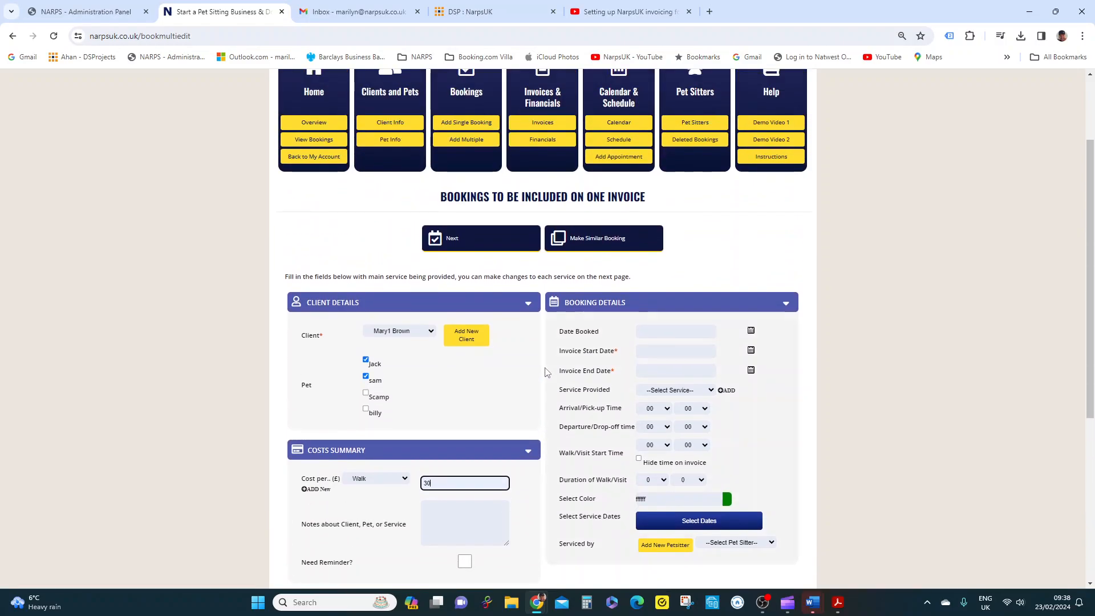
click(751, 331)
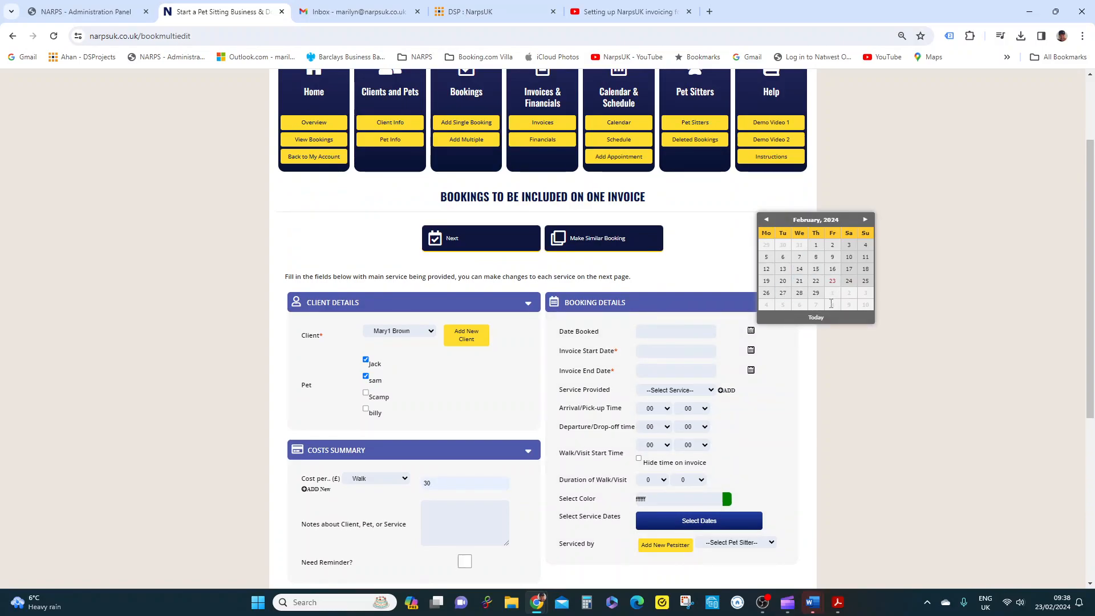
click(834, 282)
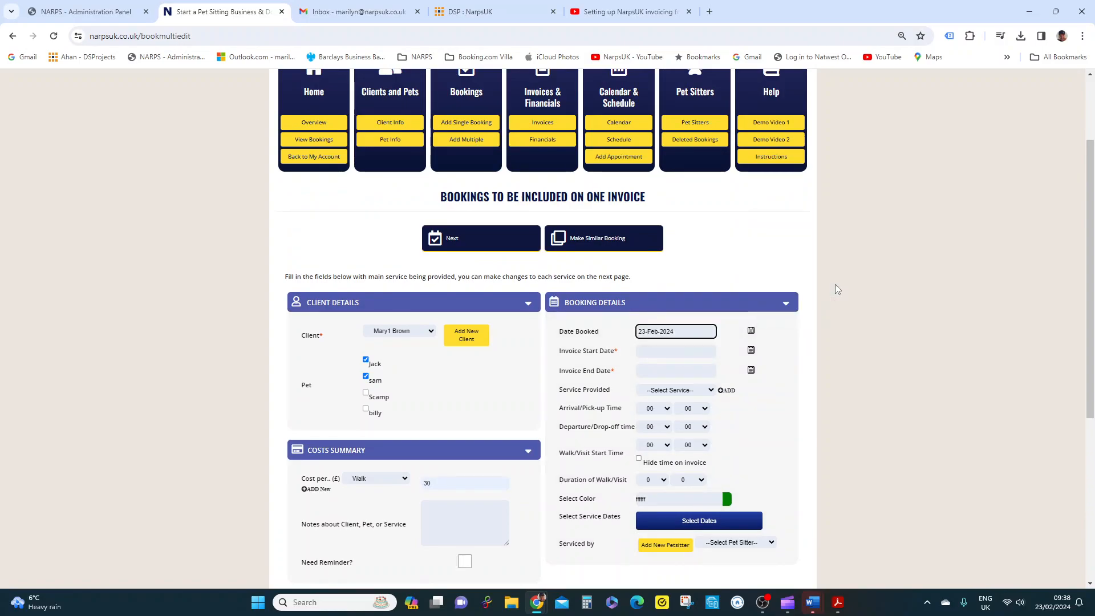
click(751, 351)
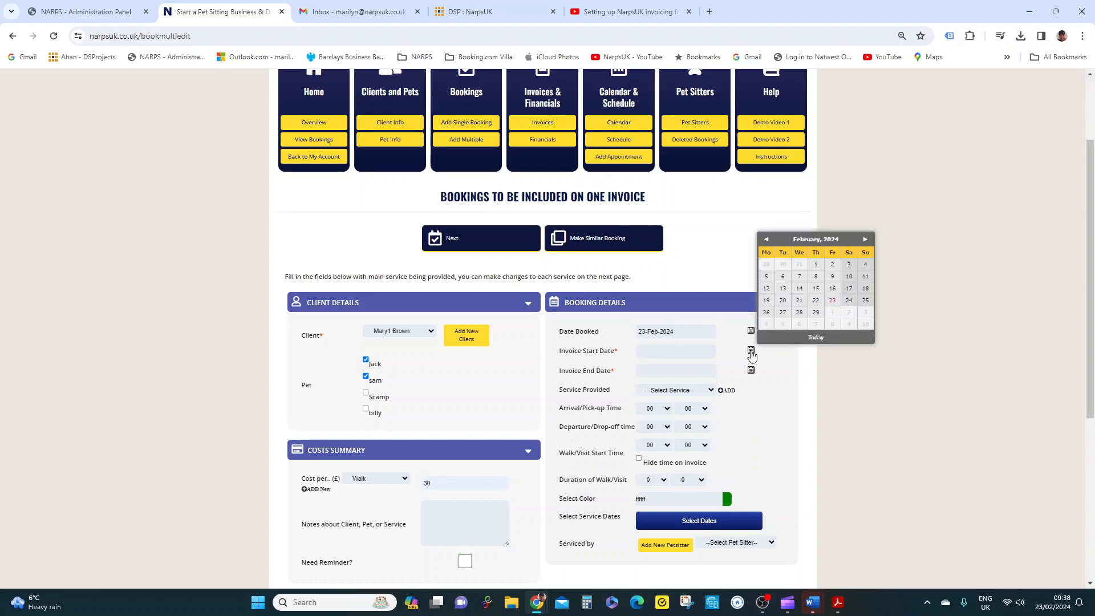
click(865, 241)
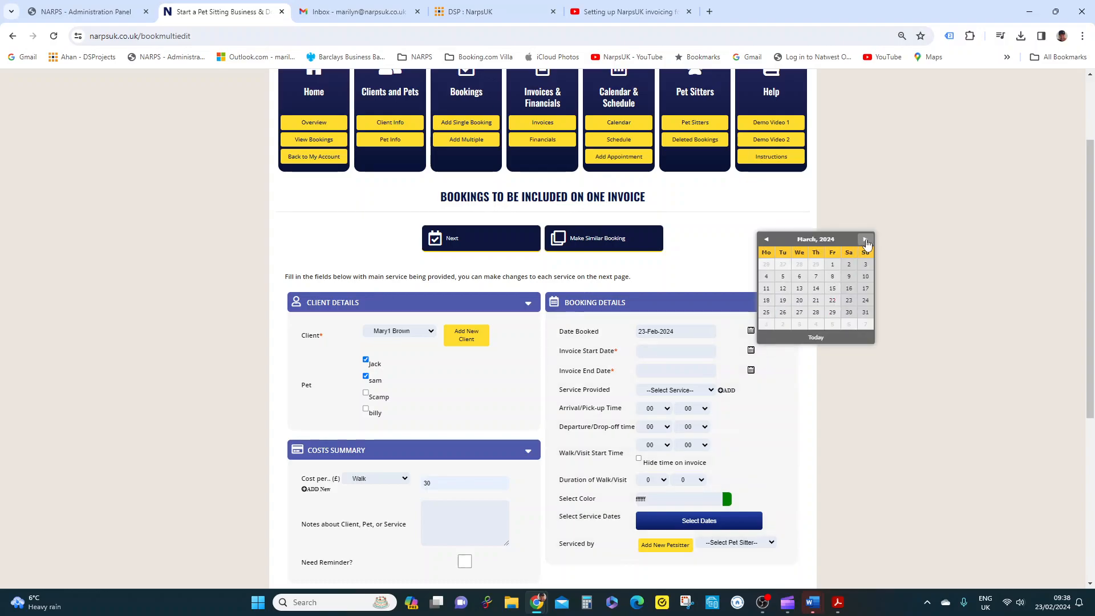
click(832, 265)
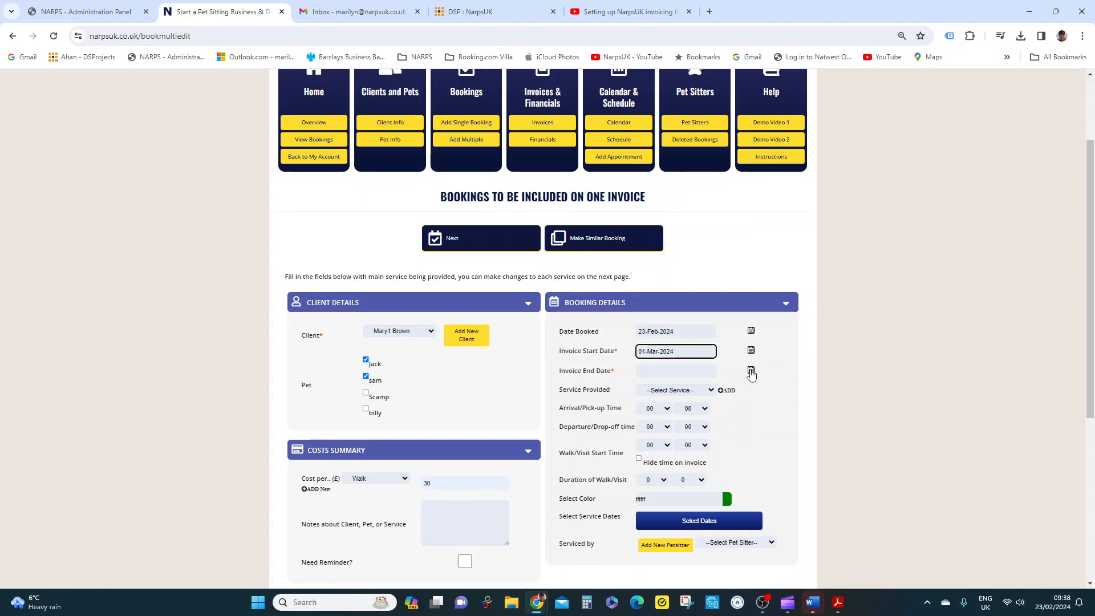
click(751, 371)
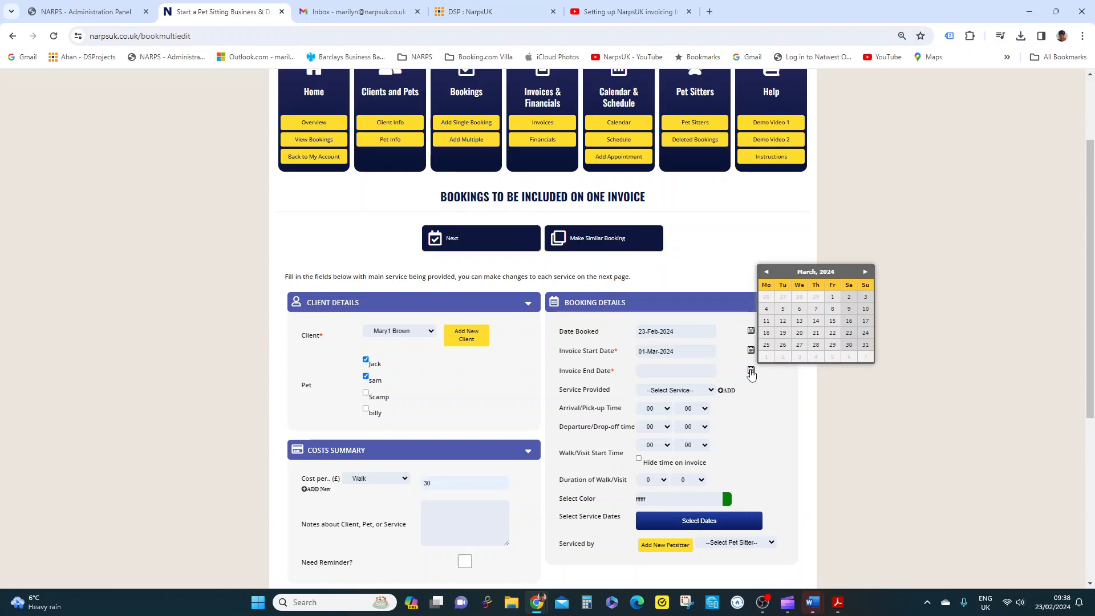
click(866, 346)
Choose Dog Walking as the service provided, with arrival/pick-up at 11:00 and departure/drop-off at 12:00.
scroll(703, 296, down, 2)
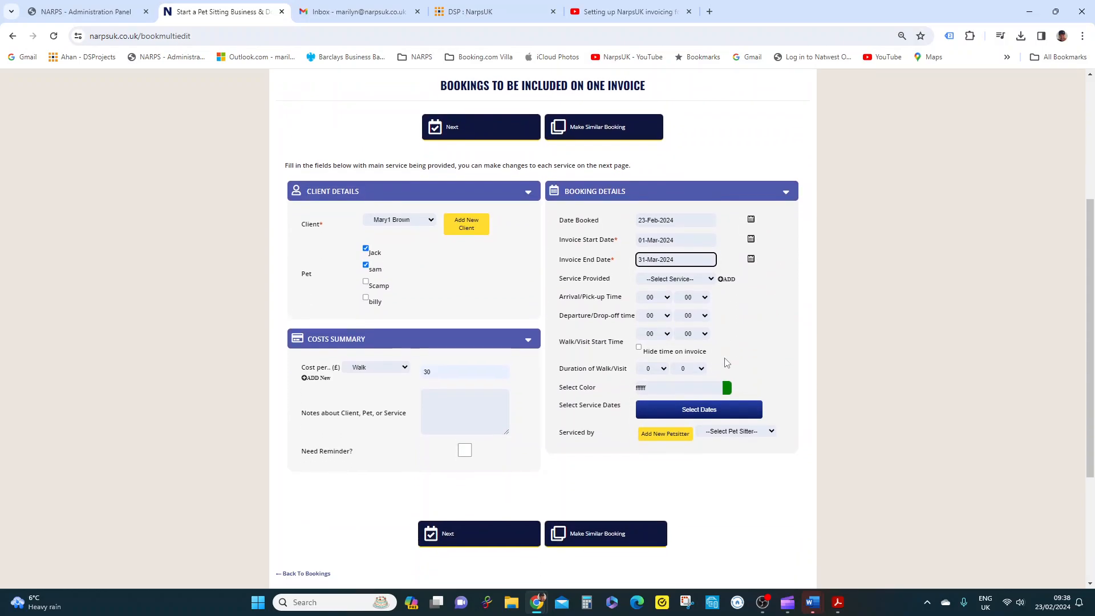
click(698, 277)
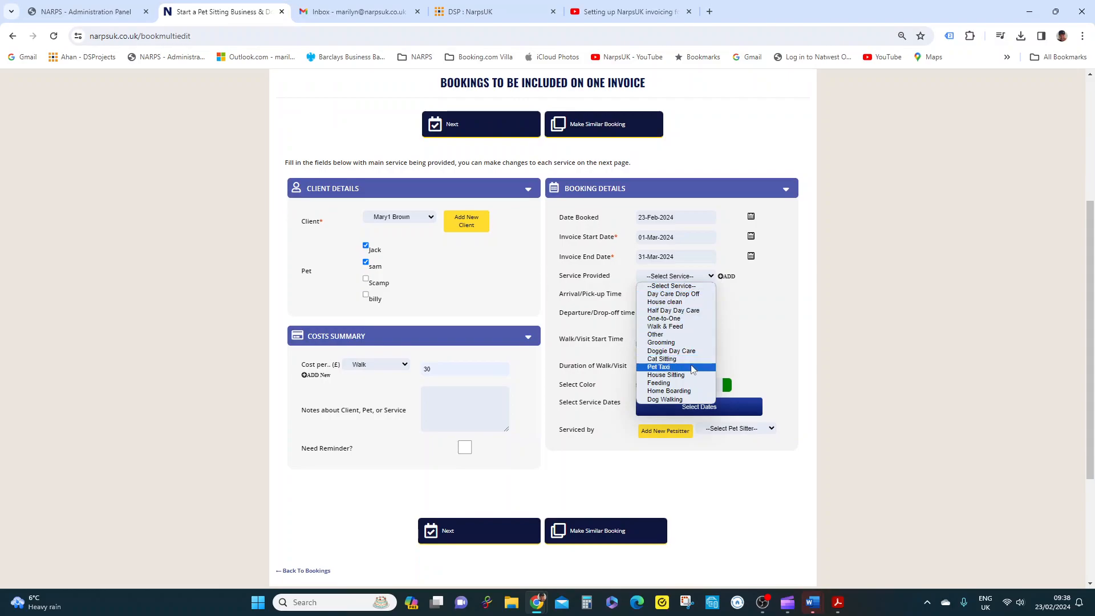
click(678, 400)
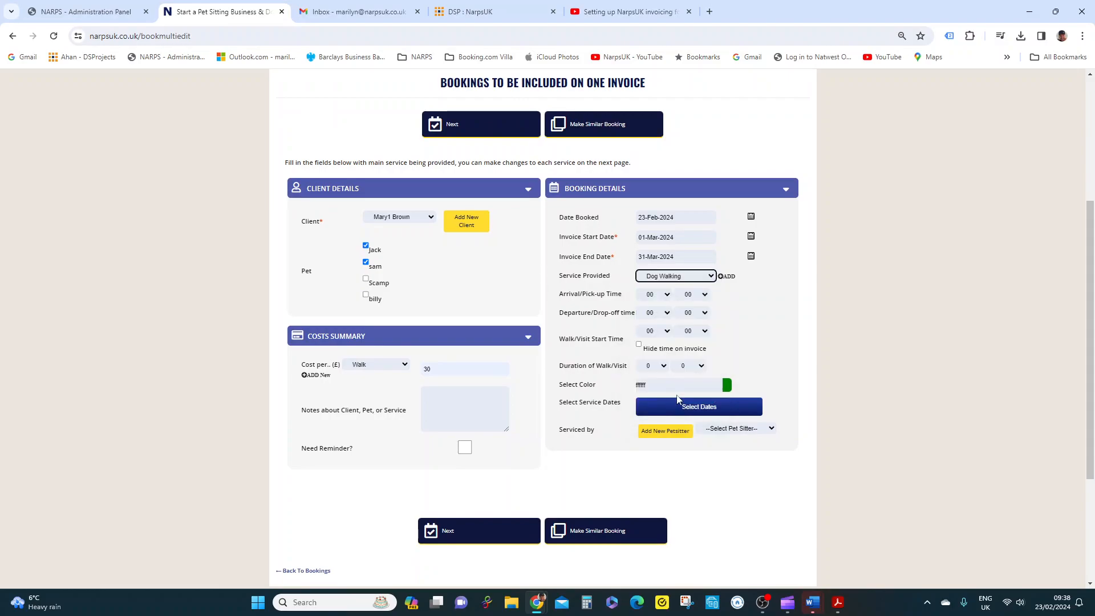
scroll(679, 394, down, 1)
click(661, 239)
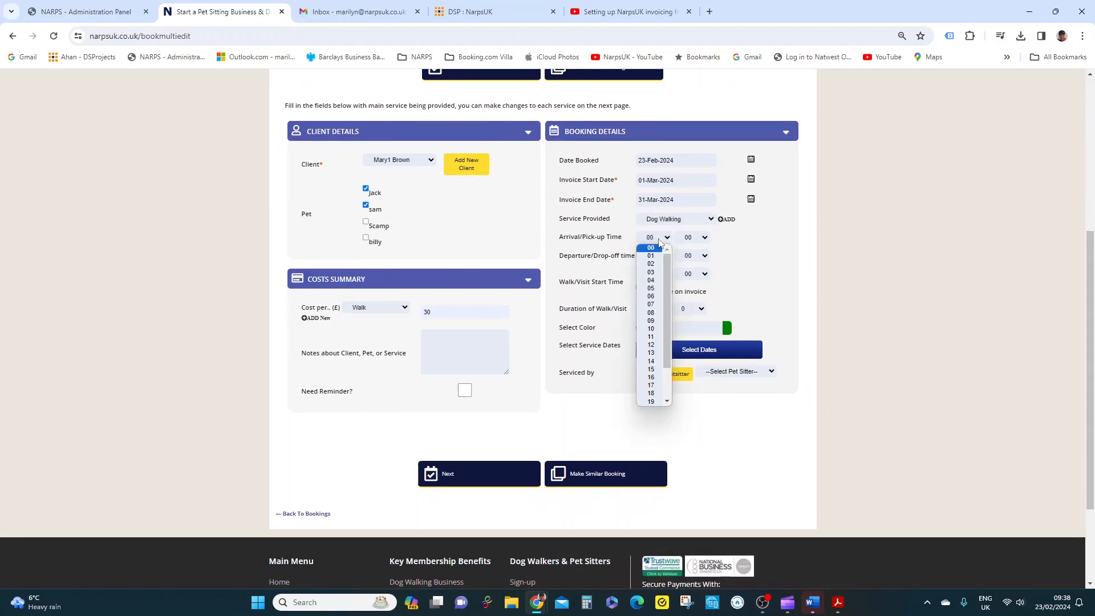
click(655, 338)
click(662, 258)
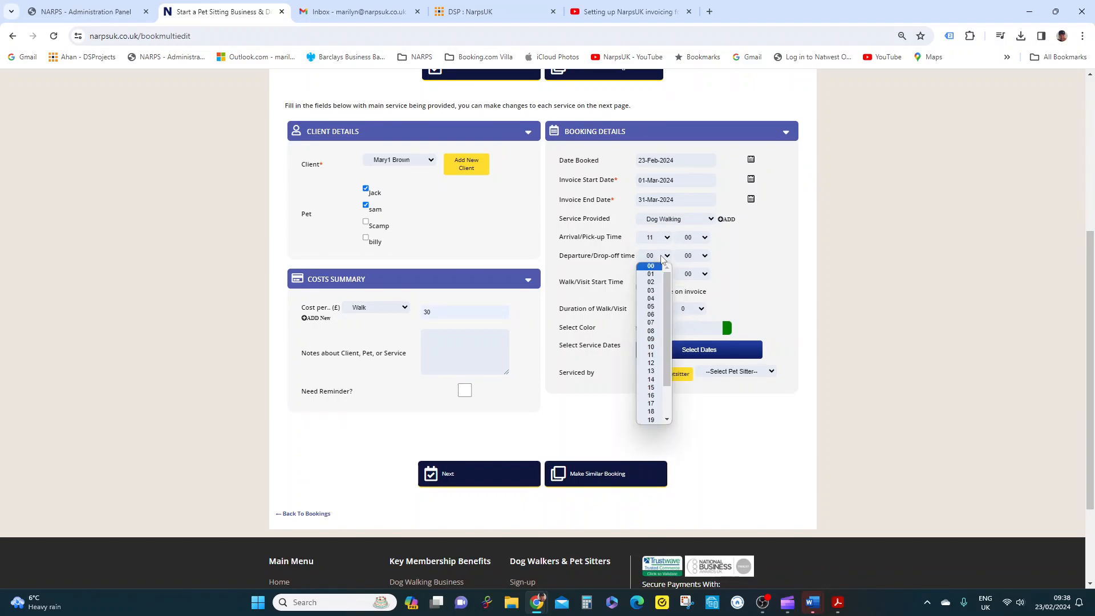
click(655, 364)
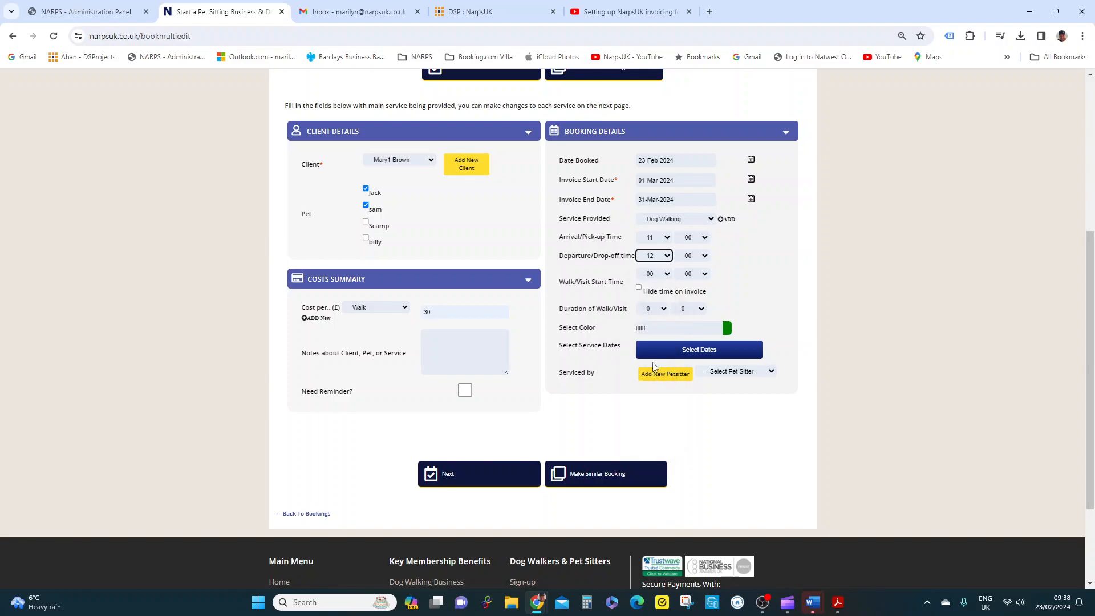
Set the walk/visit start time to 11:00 and its duration to 1 hour.
click(662, 277)
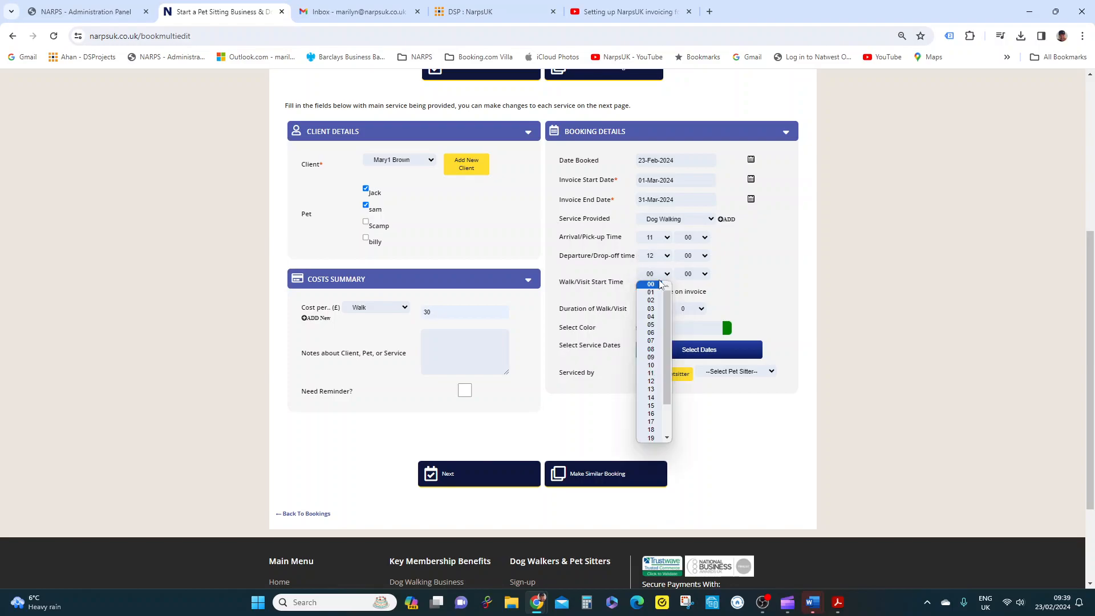
click(655, 374)
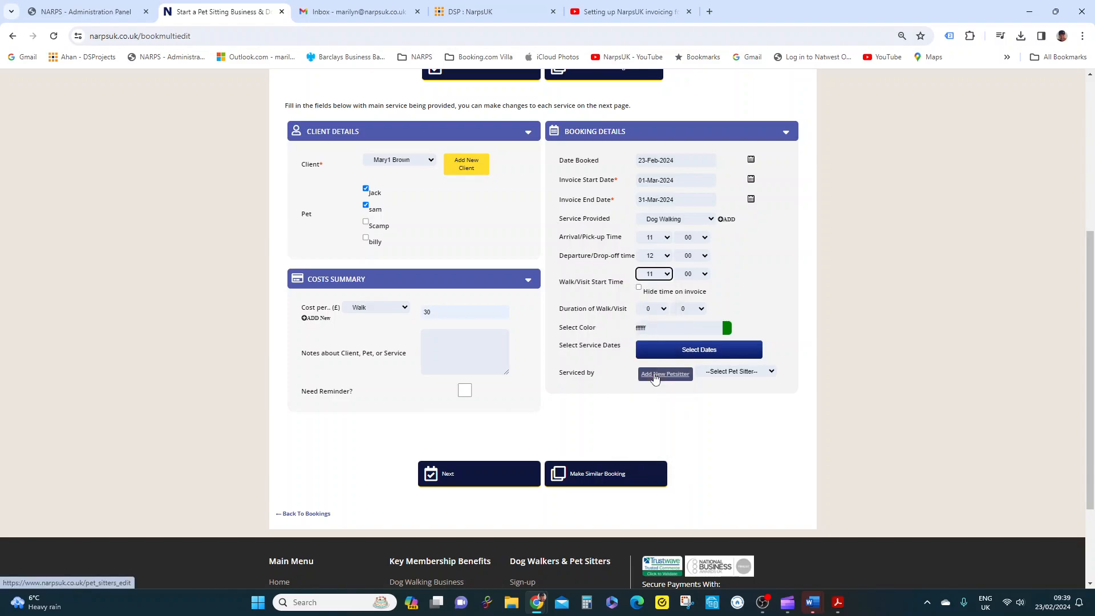
click(655, 312)
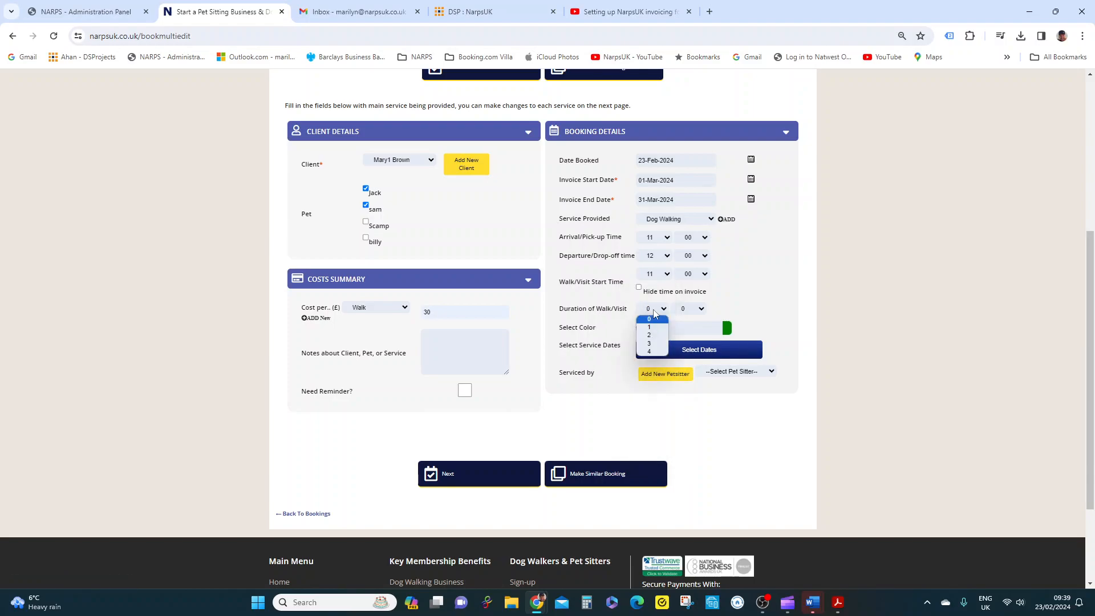
click(654, 327)
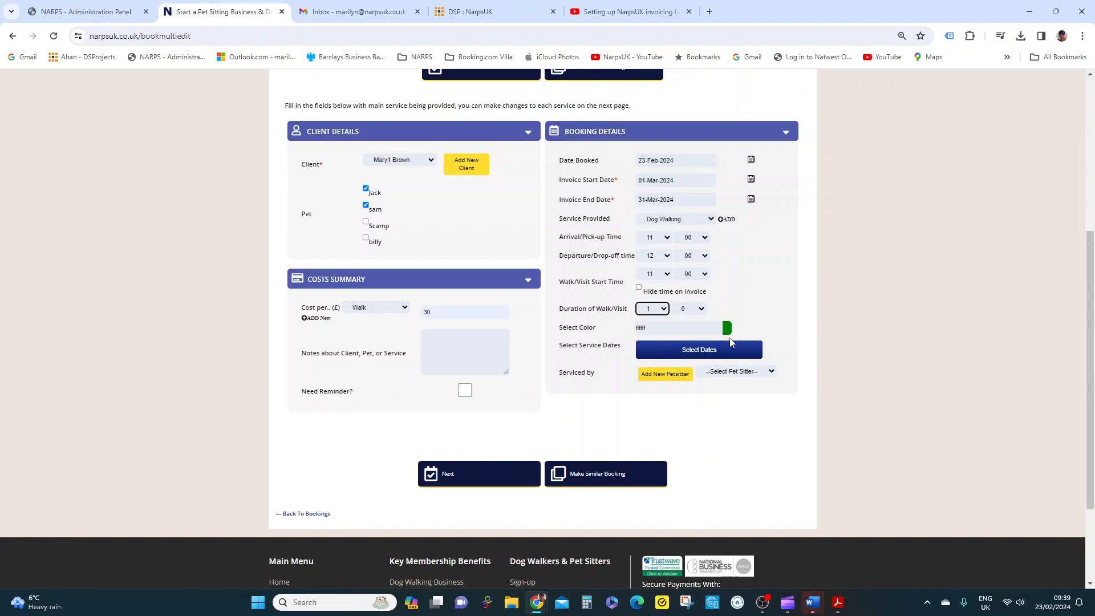
Select every Monday, Tuesday, Wednesday, Thursday and Friday in March 2024 as the service dates.
click(700, 355)
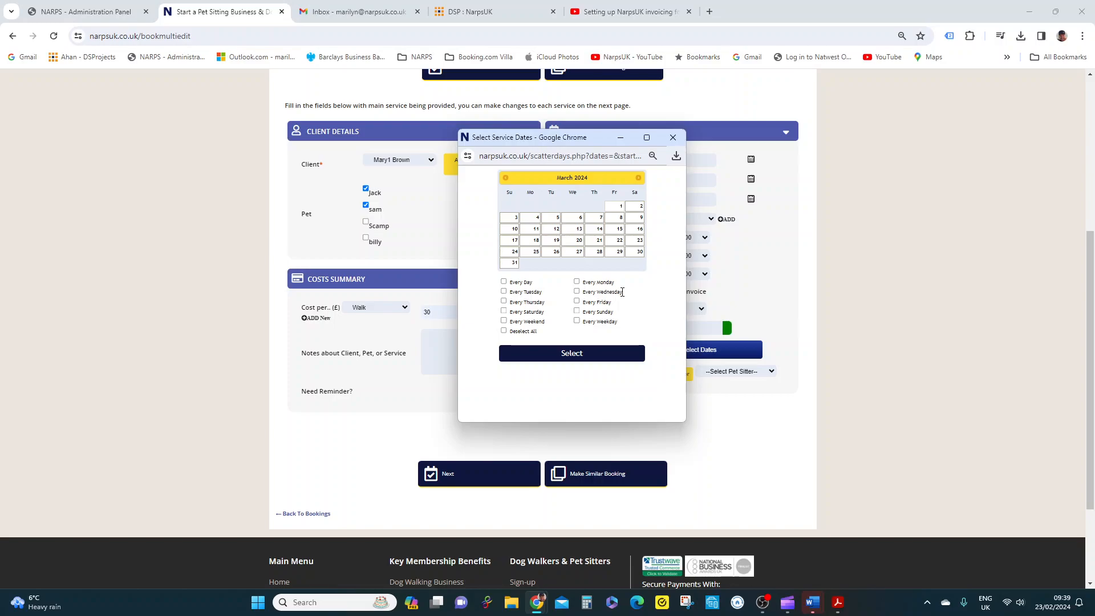
click(577, 281)
click(504, 291)
click(576, 291)
click(504, 301)
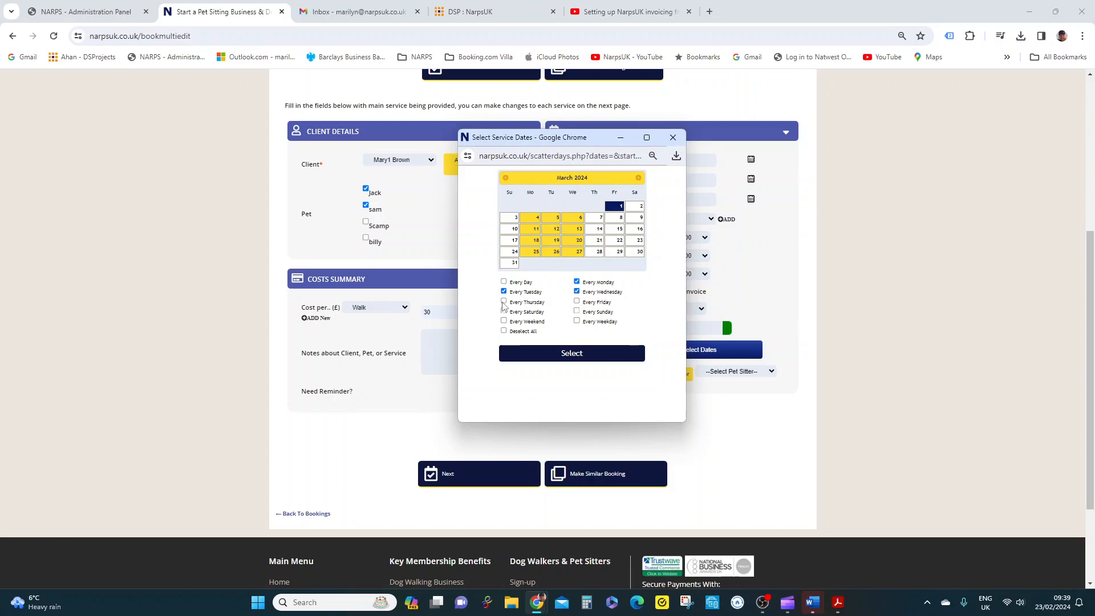
click(576, 303)
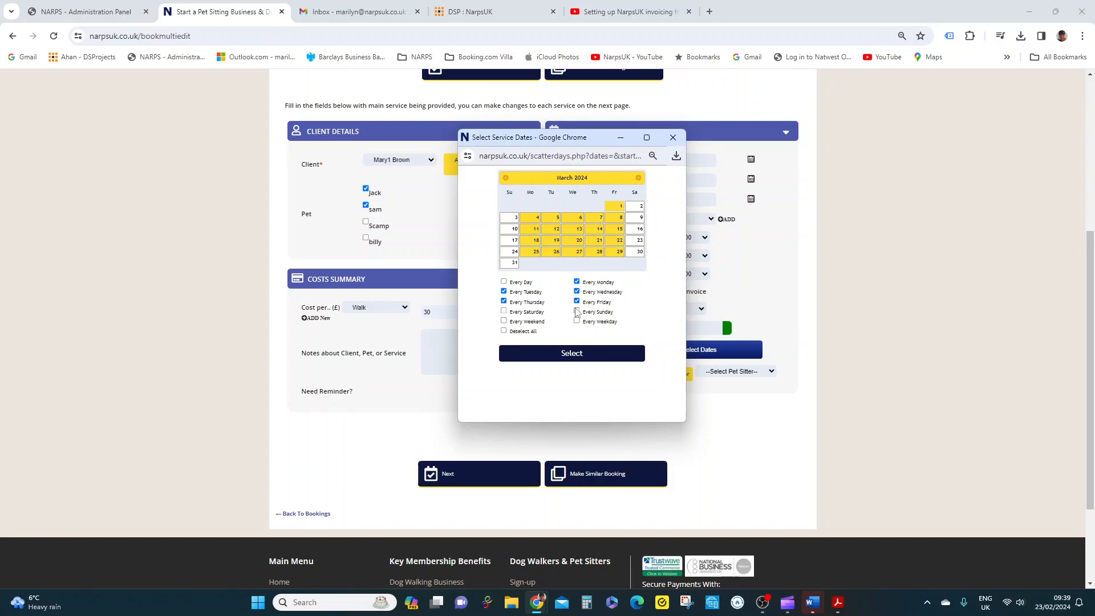
click(572, 355)
Assign the first listed pet sitter to service the booking.
scroll(589, 360, down, 3)
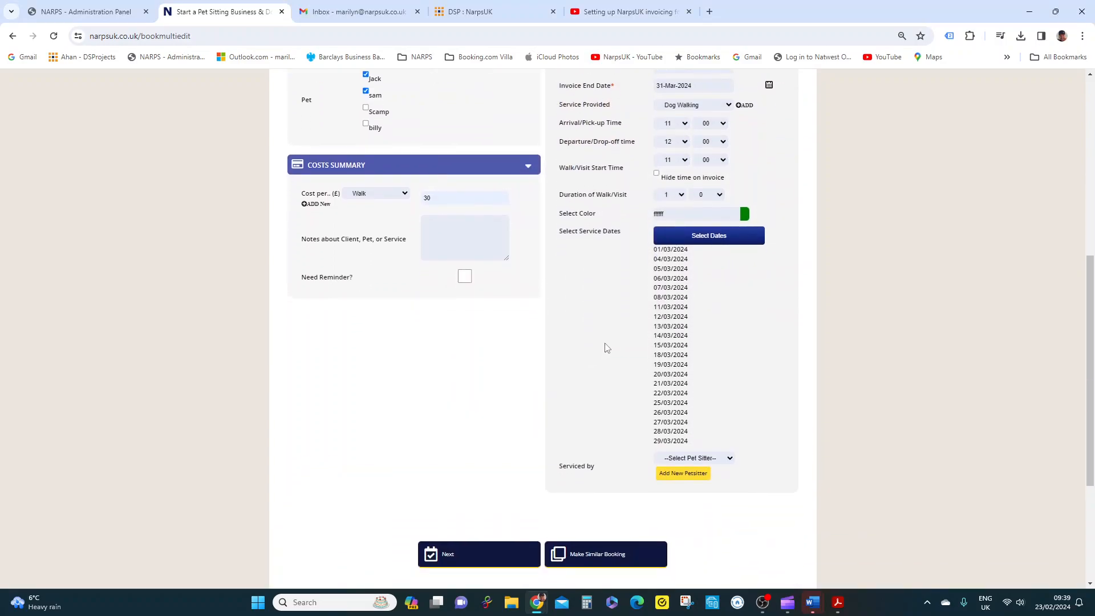
scroll(702, 335, down, 1)
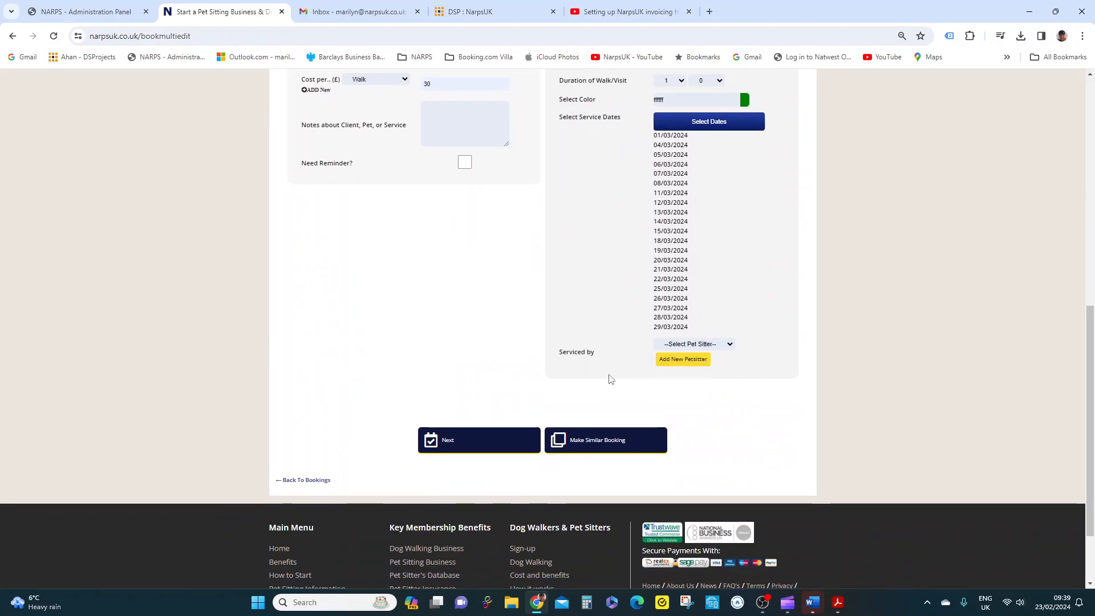
click(712, 347)
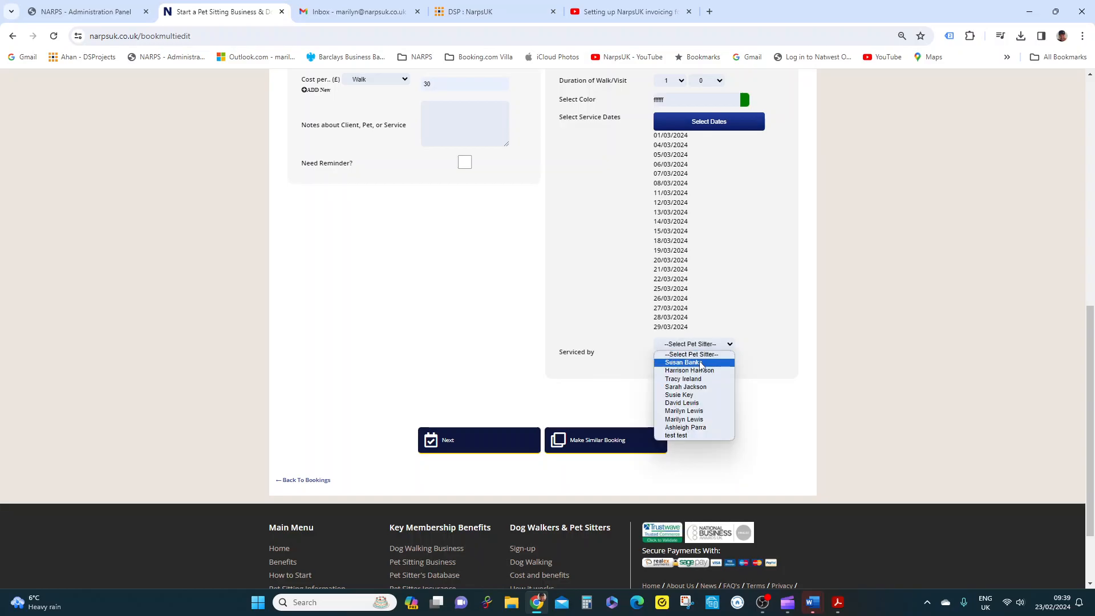
click(701, 364)
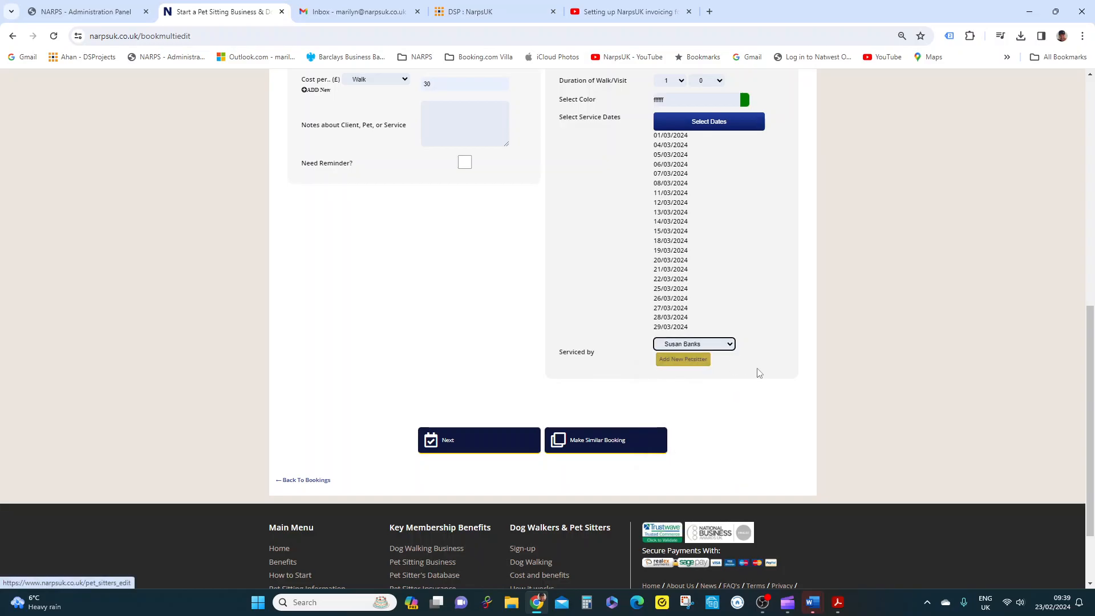
scroll(759, 373, down, 1)
scroll(759, 373, up, 1)
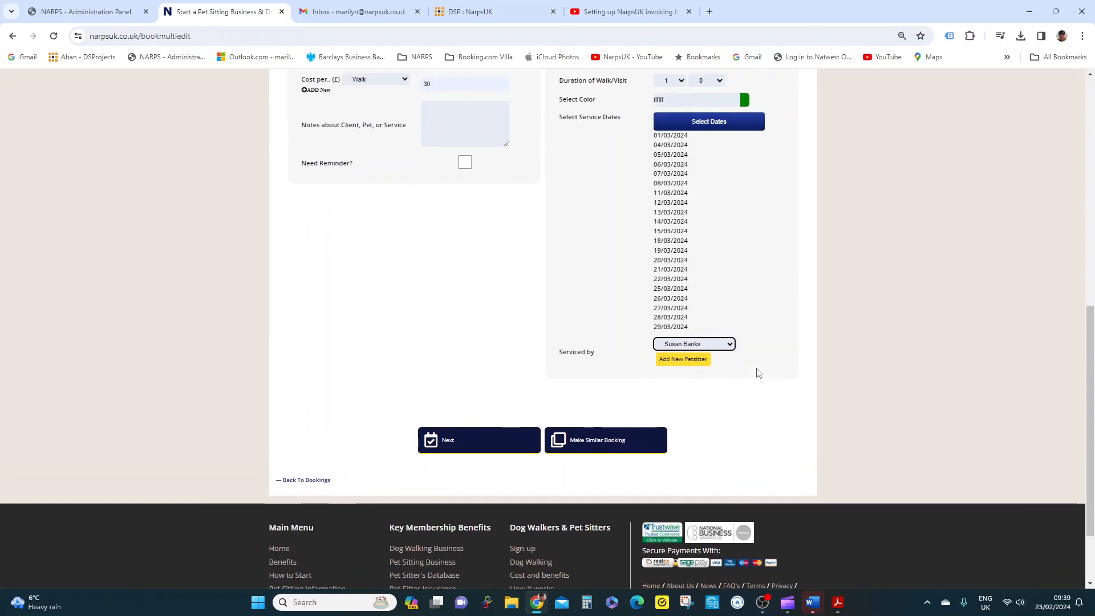
Proceed with the multiple booking to its list of individual booking days.
click(476, 445)
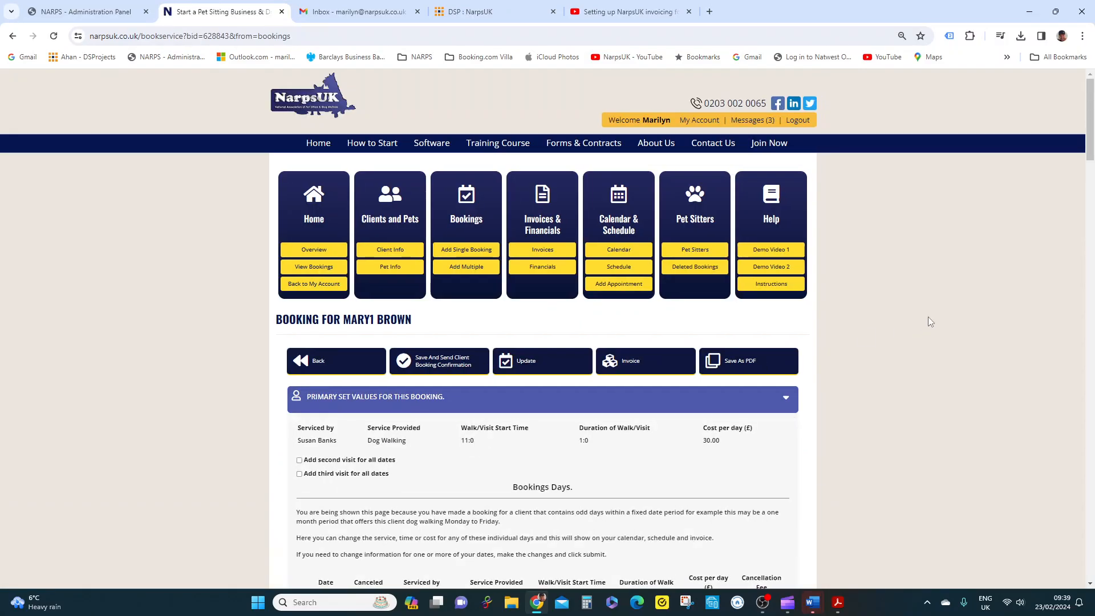
scroll(939, 318, down, 4)
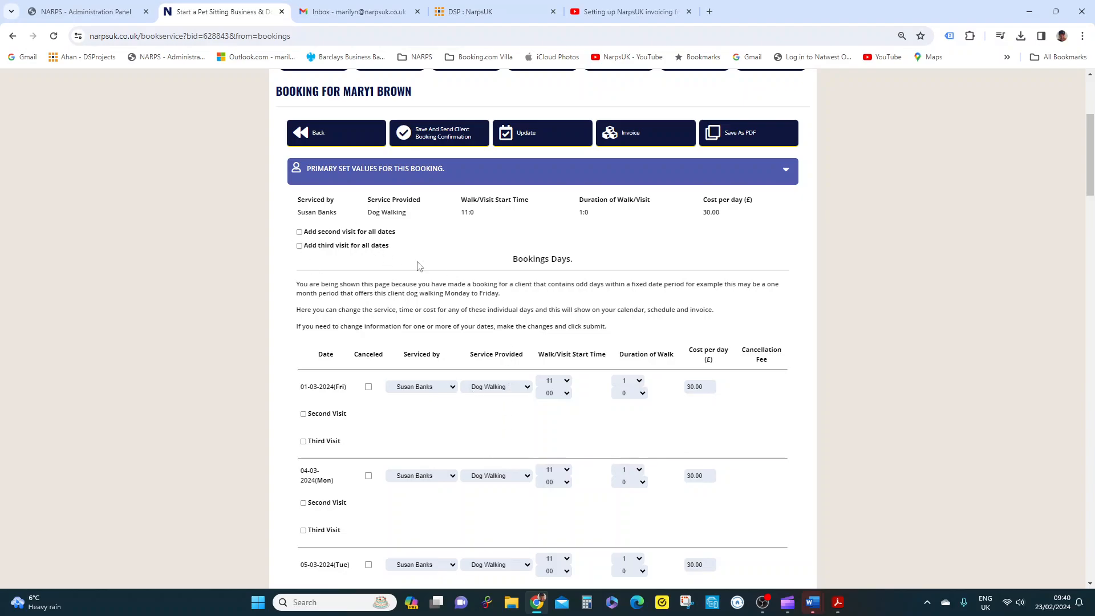
scroll(524, 271, down, 2)
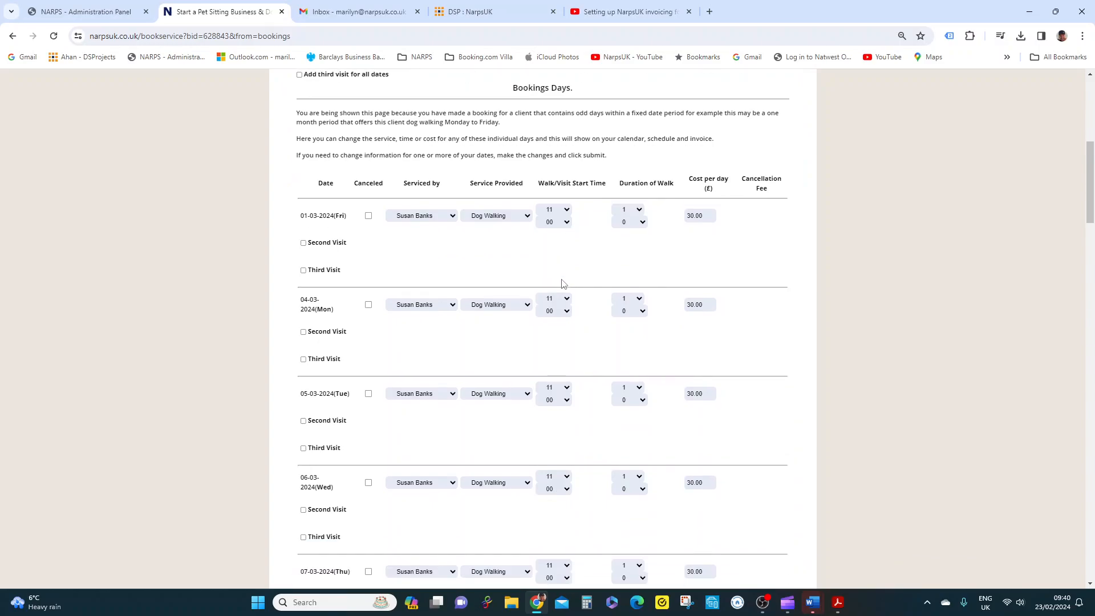
scroll(533, 269, down, 2)
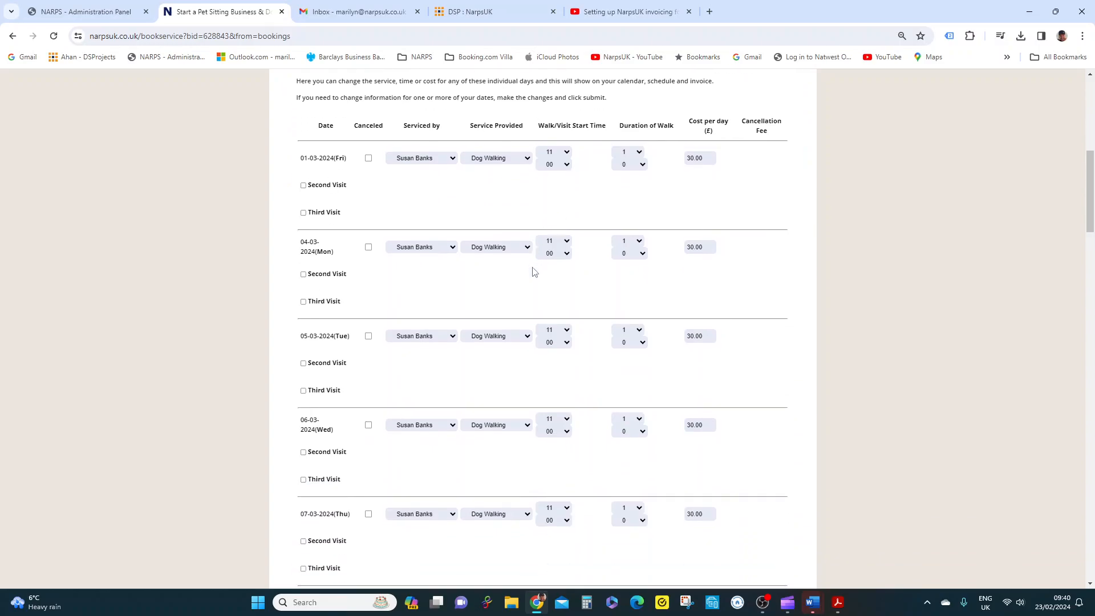
scroll(535, 272, down, 1)
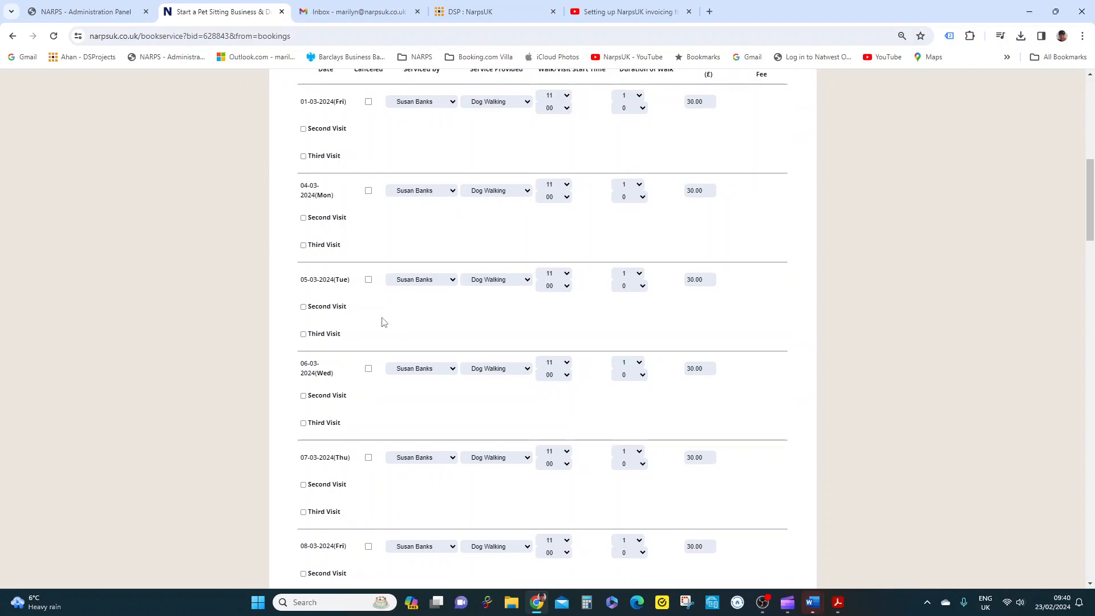
Add a second visit on 05-03-2024 with a 17:00 start time and a cost of £20.
click(304, 309)
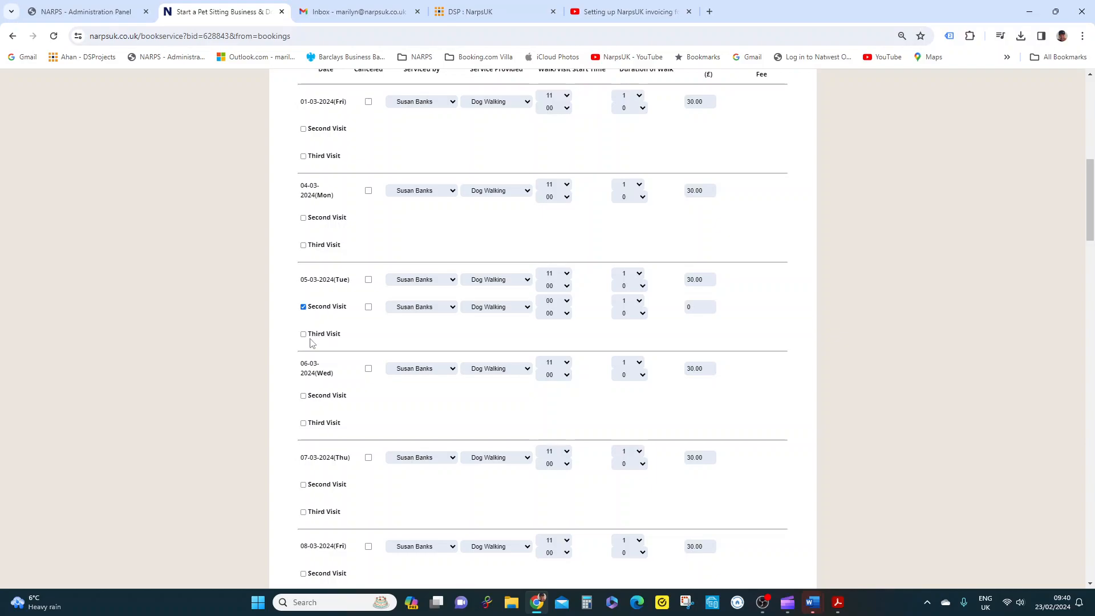
click(567, 303)
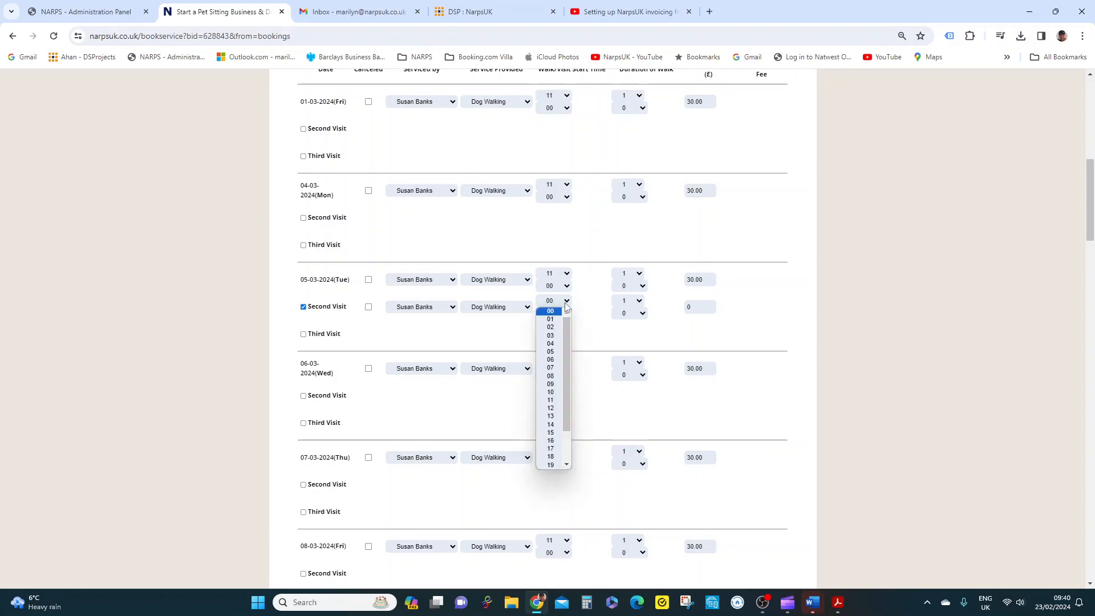
scroll(551, 342, down, 2)
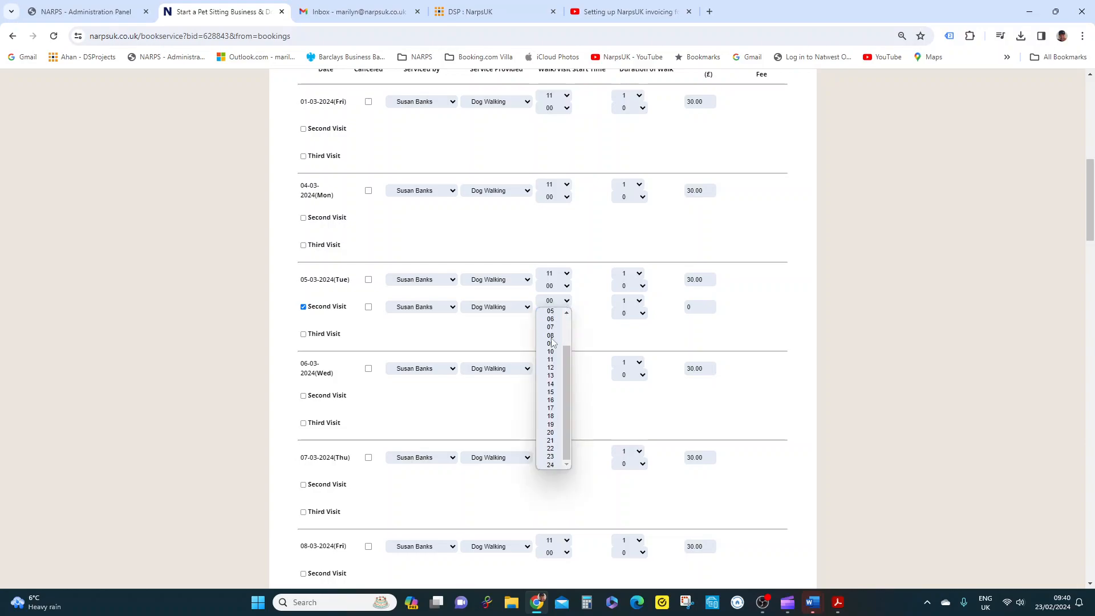
click(551, 409)
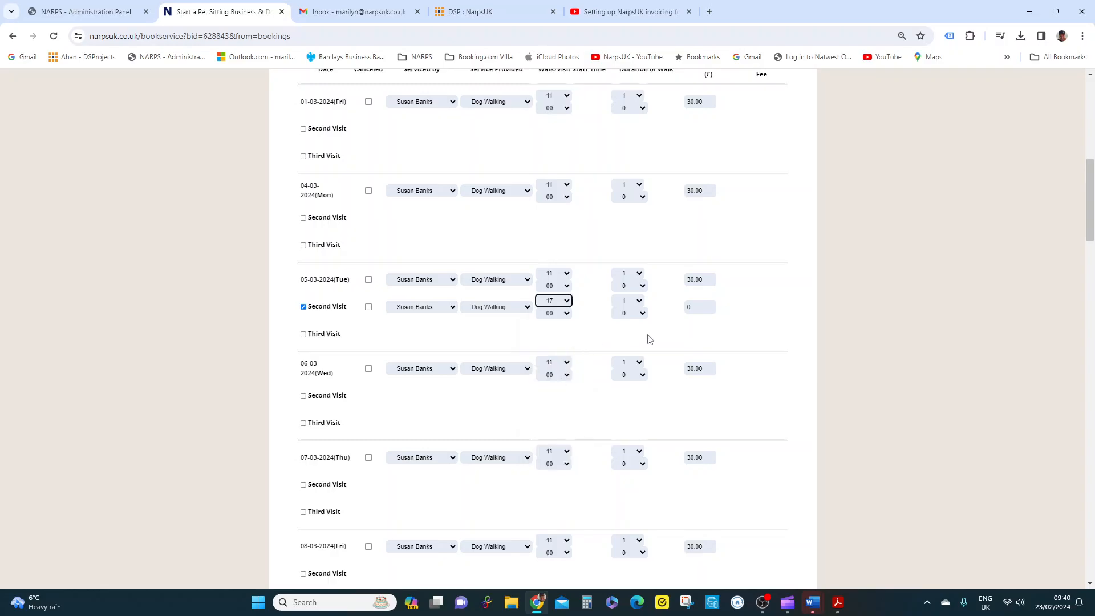
click(688, 308)
click(720, 318)
Assign the third listed pet sitter to the 06-03-2024 (Wed) walk.
scroll(728, 325, down, 1)
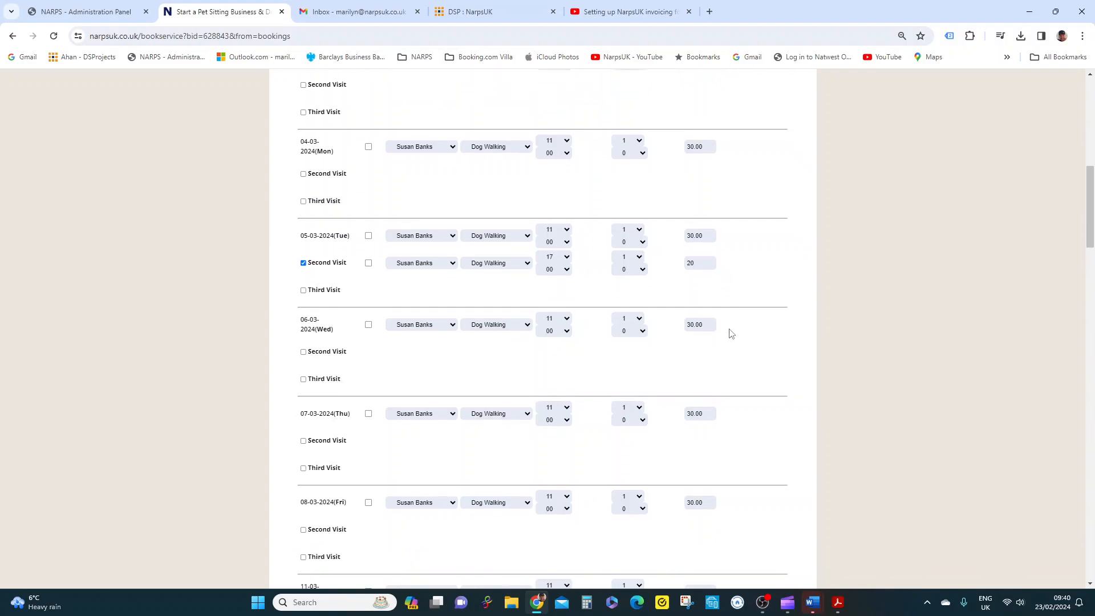
scroll(732, 335, down, 1)
scroll(732, 334, up, 1)
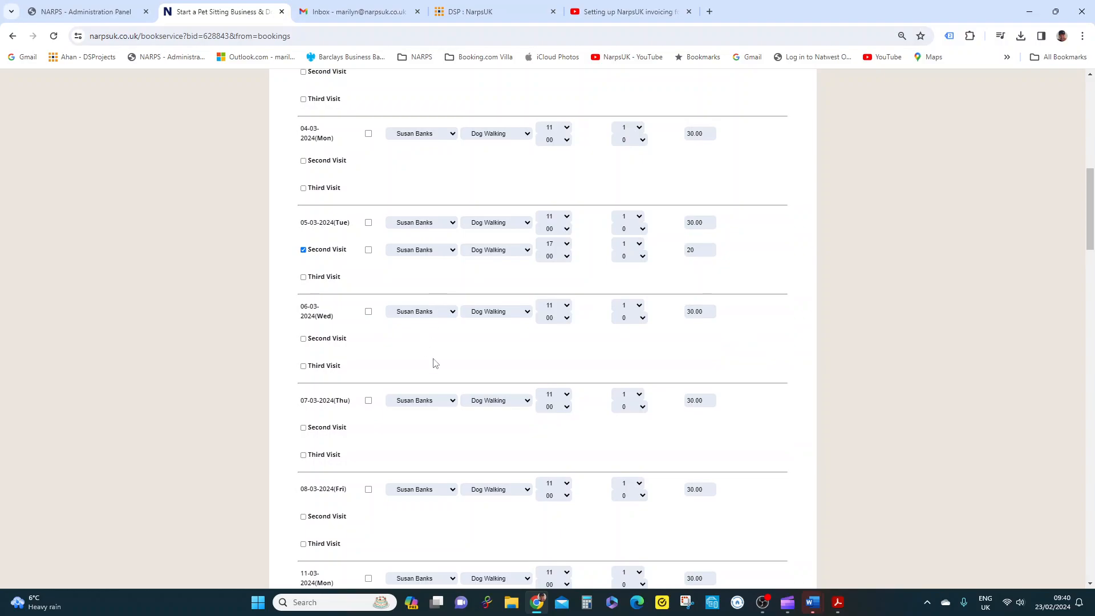
scroll(516, 377, down, 1)
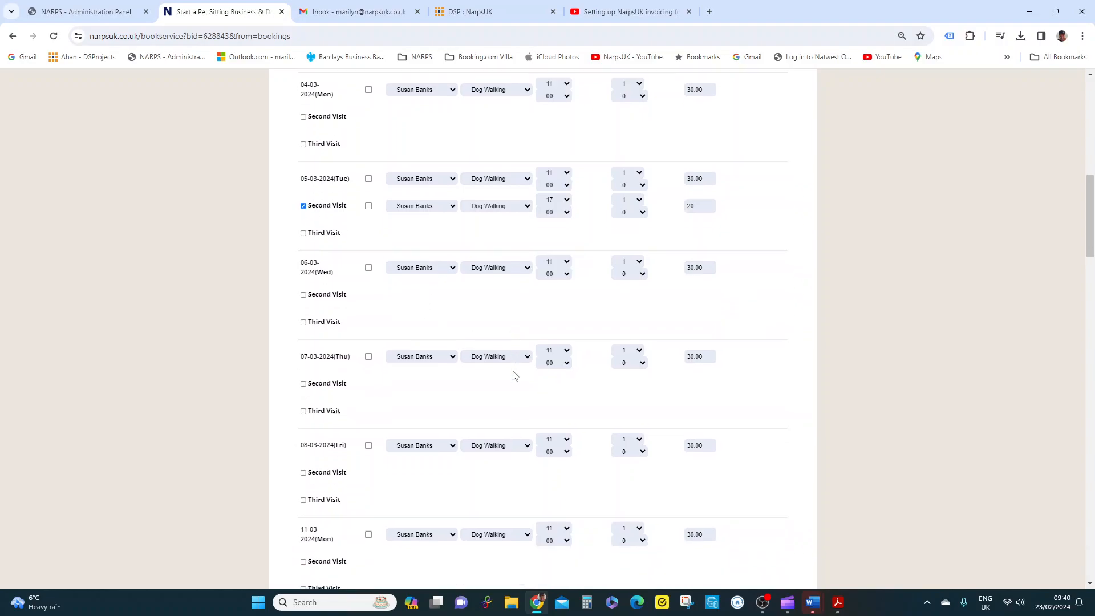
click(446, 261)
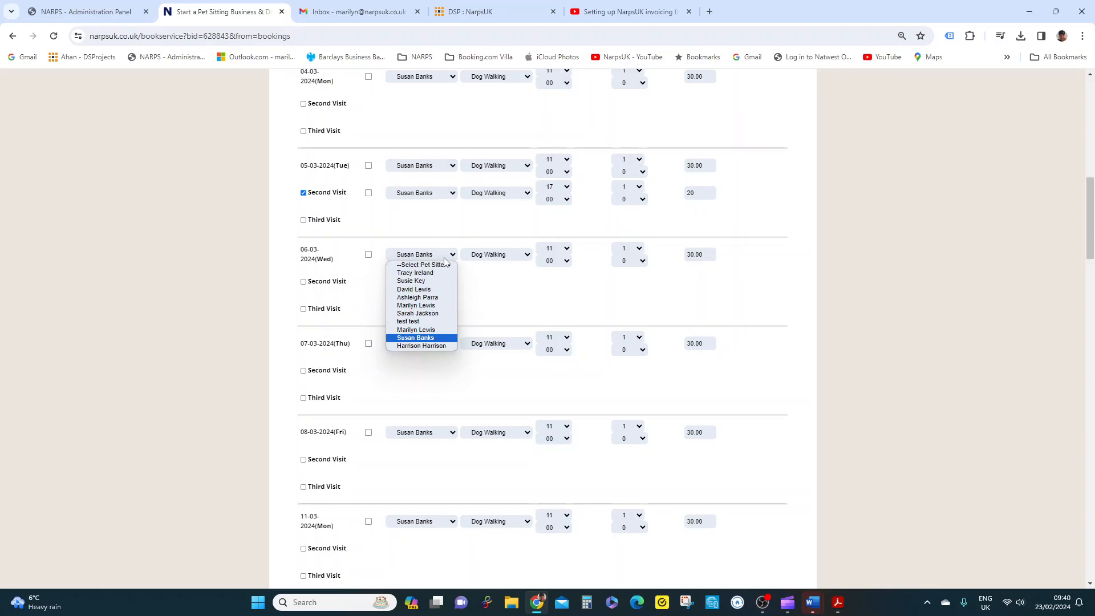
click(430, 292)
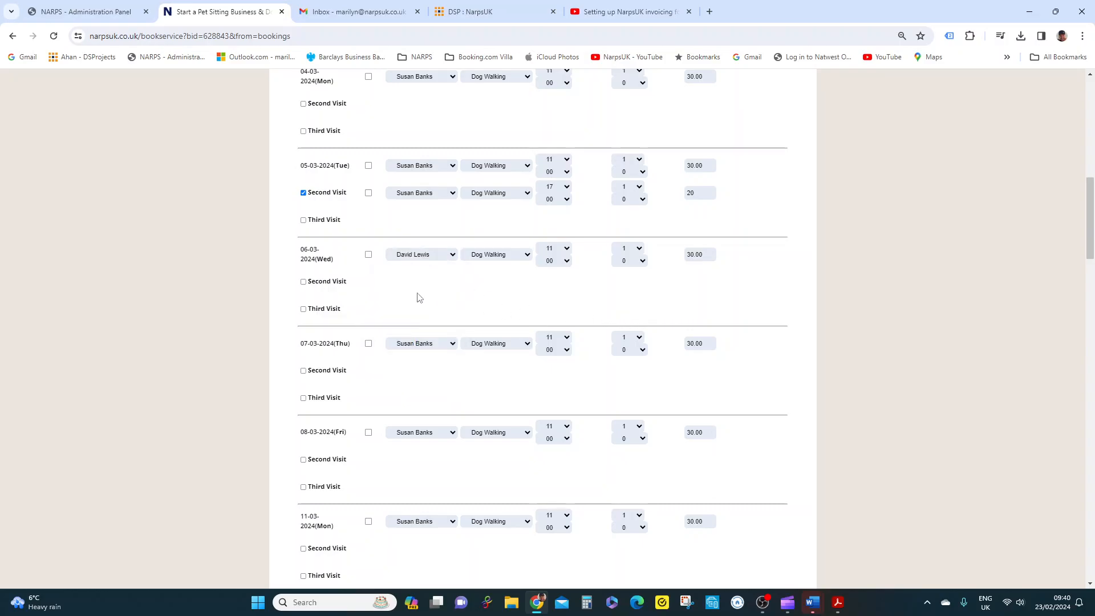
Review the remaining booking dates, the cost breakdown, the cancellation and refund sections, and the confirmation email settings.
scroll(417, 299, down, 1)
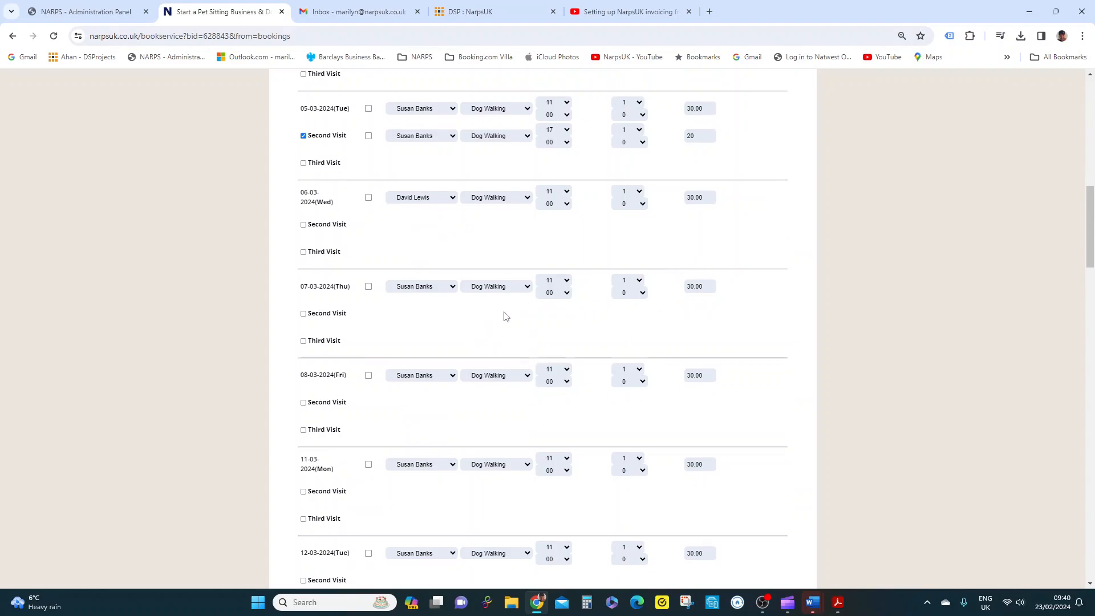
scroll(425, 308, down, 1)
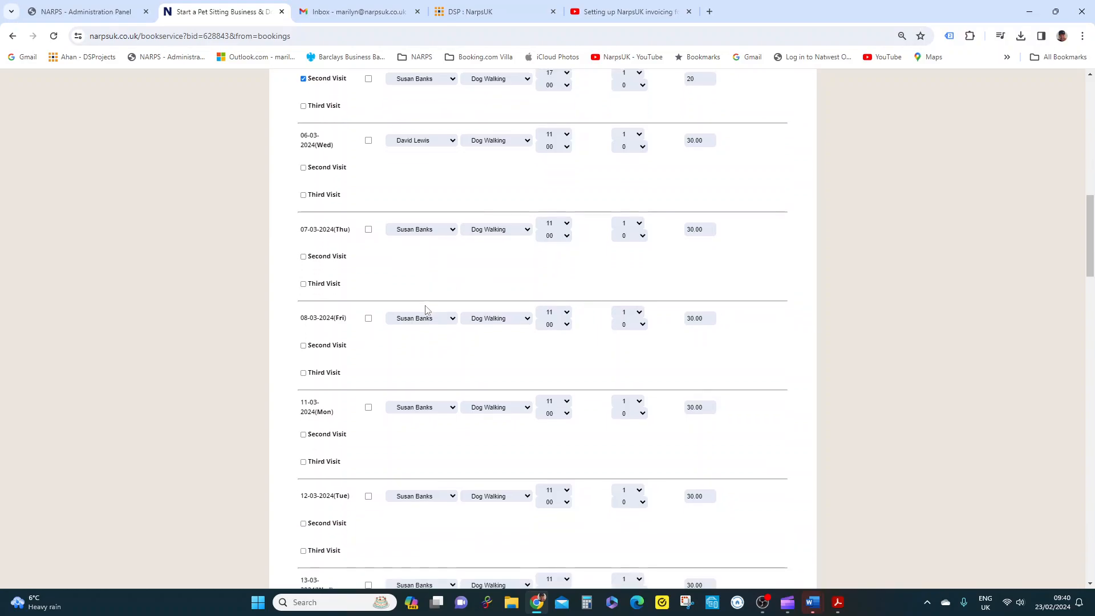
scroll(567, 262, down, 4)
scroll(567, 268, down, 14)
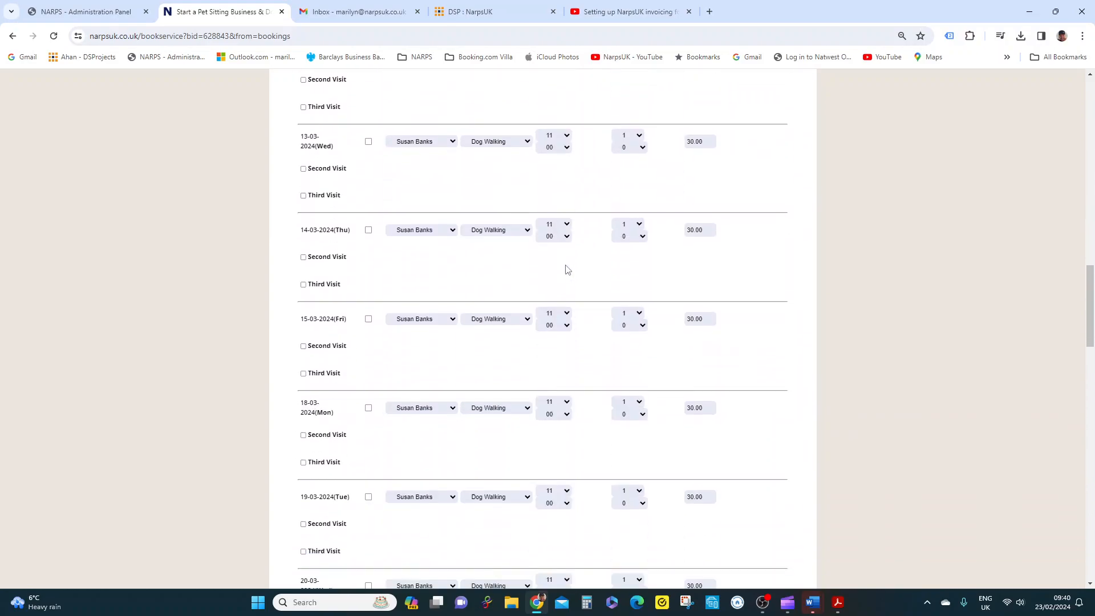
scroll(567, 268, down, 8)
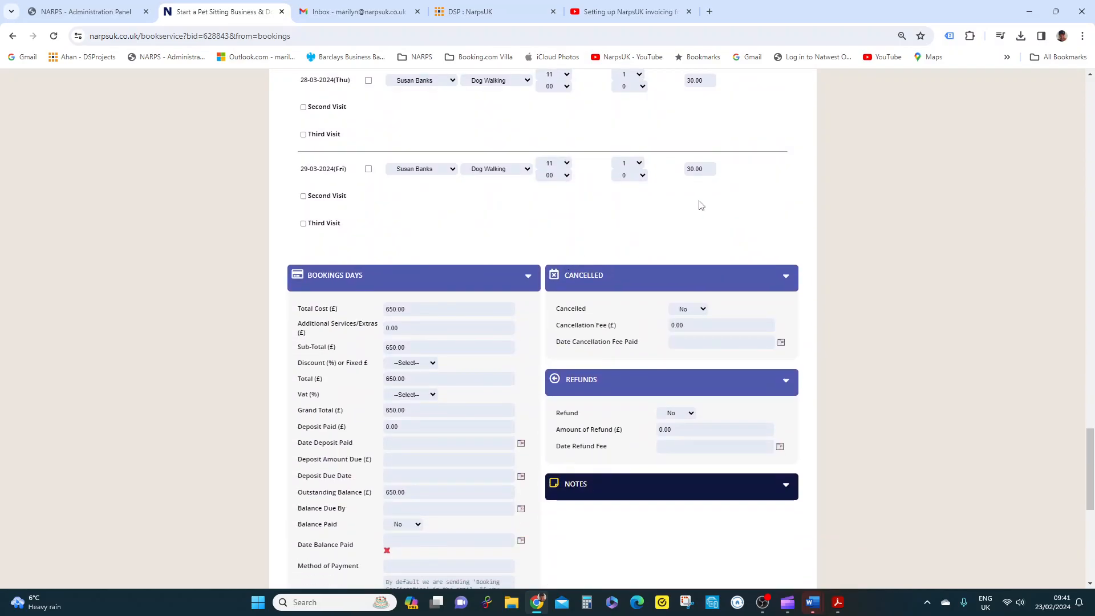
scroll(700, 202, down, 3)
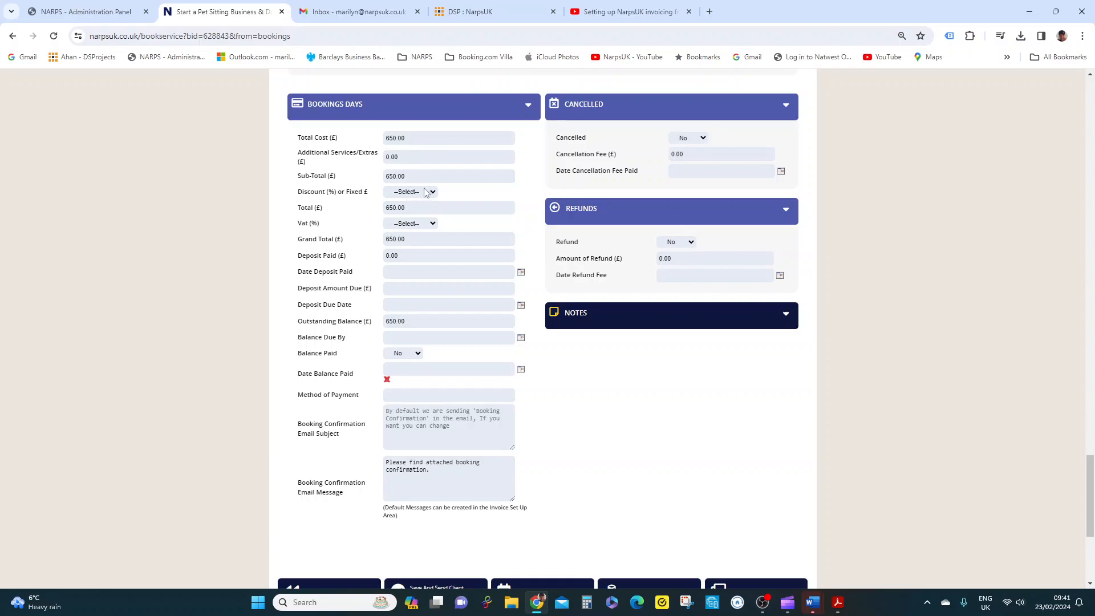
scroll(424, 241, down, 1)
scroll(423, 242, up, 1)
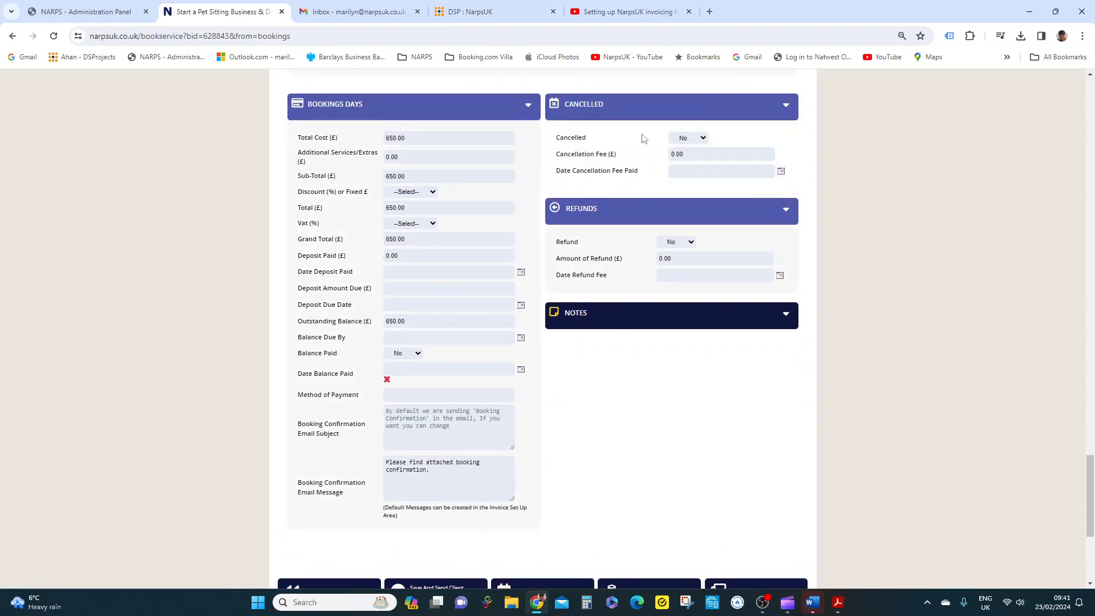
scroll(621, 250, down, 5)
scroll(621, 251, up, 2)
scroll(618, 247, down, 1)
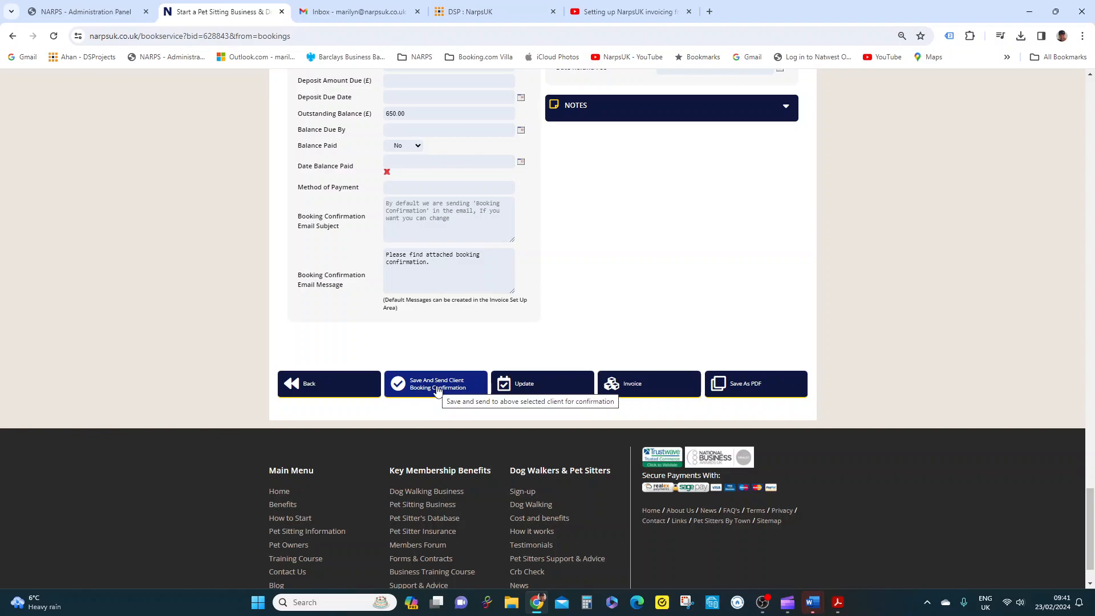
Save the booking confirmation as a PDF and review both of its pages in an enlarged Acrobat window.
click(747, 390)
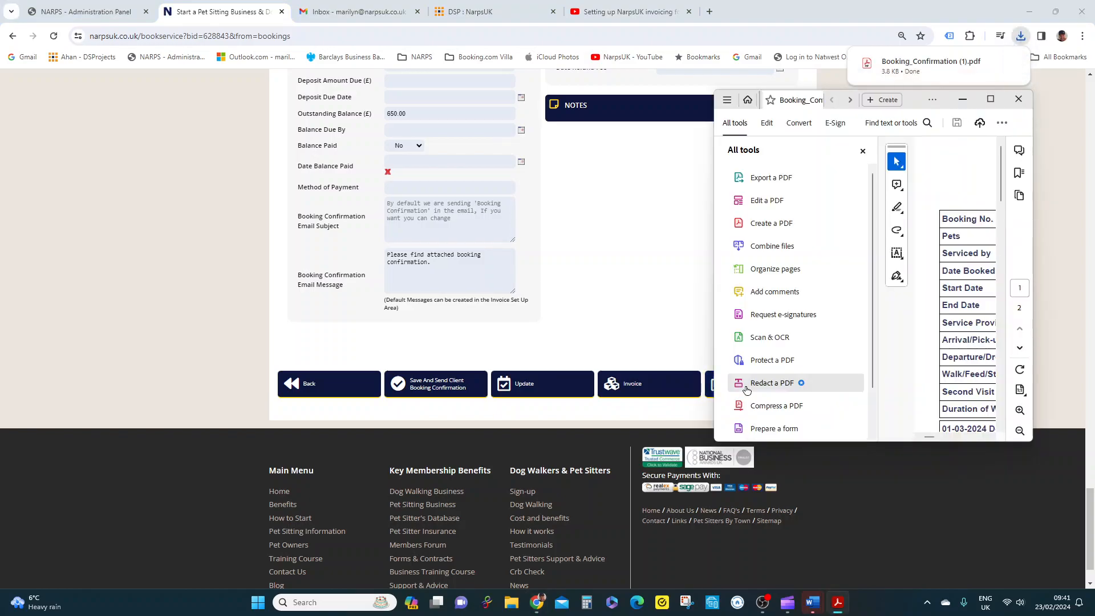
click(991, 99)
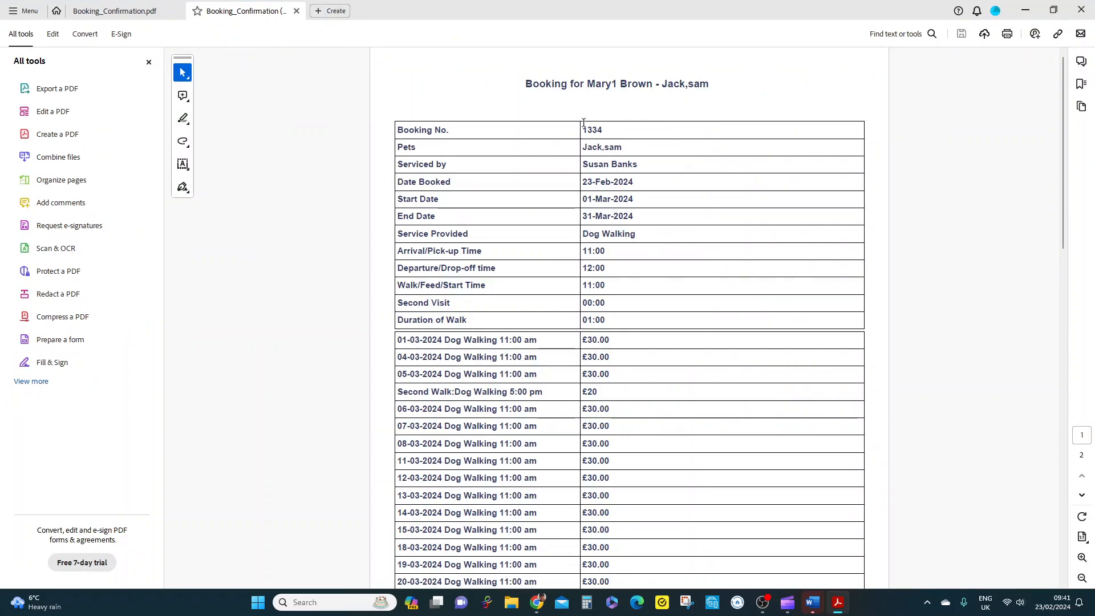
scroll(653, 131, down, 1)
scroll(654, 131, down, 9)
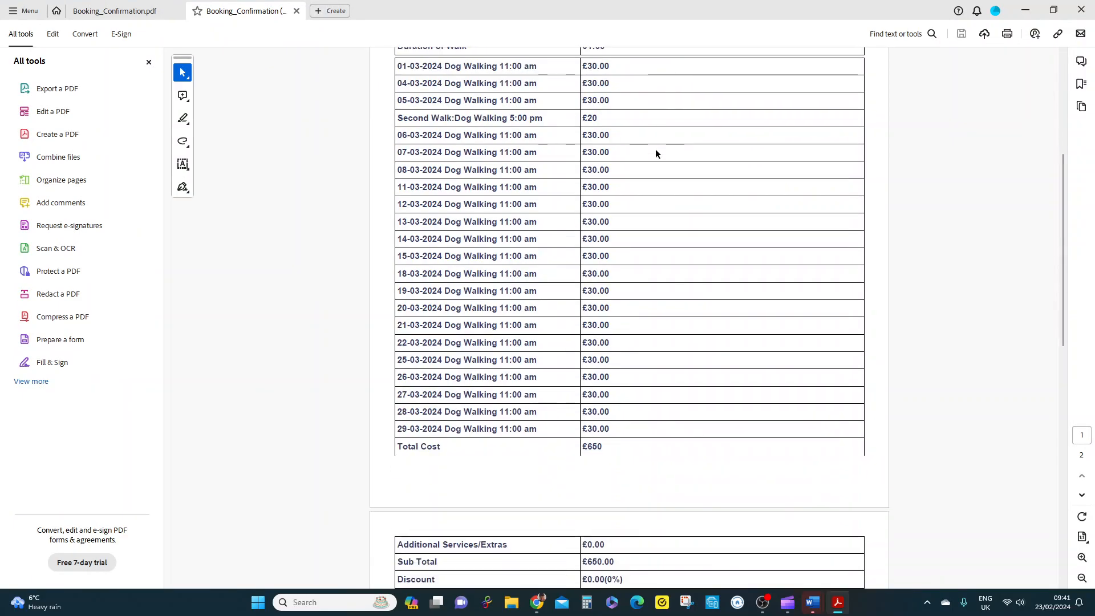
scroll(656, 153, down, 4)
scroll(655, 154, down, 6)
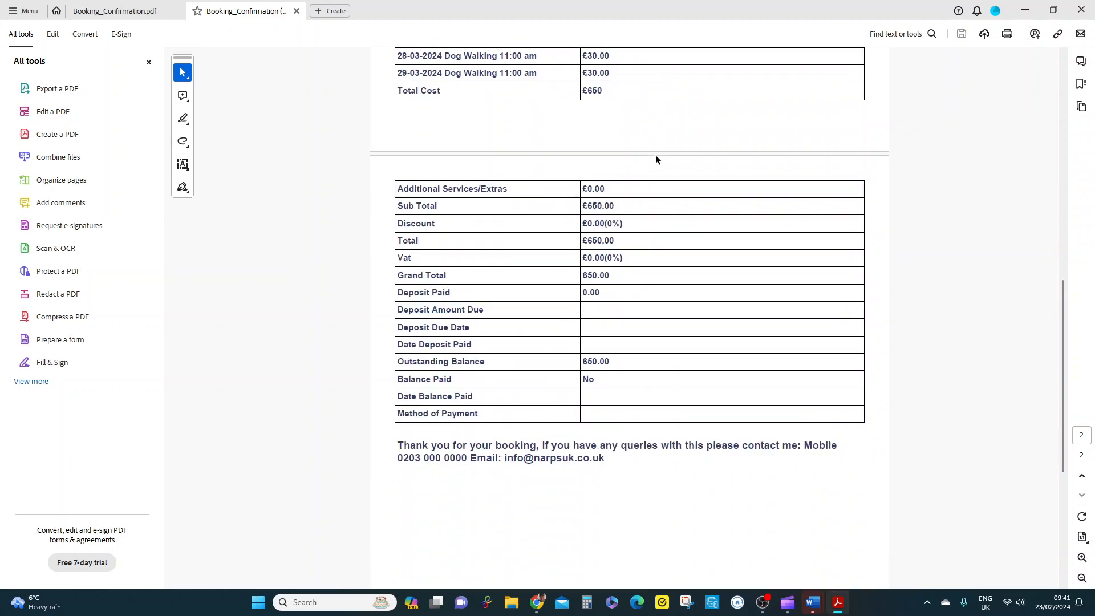
scroll(656, 155, up, 20)
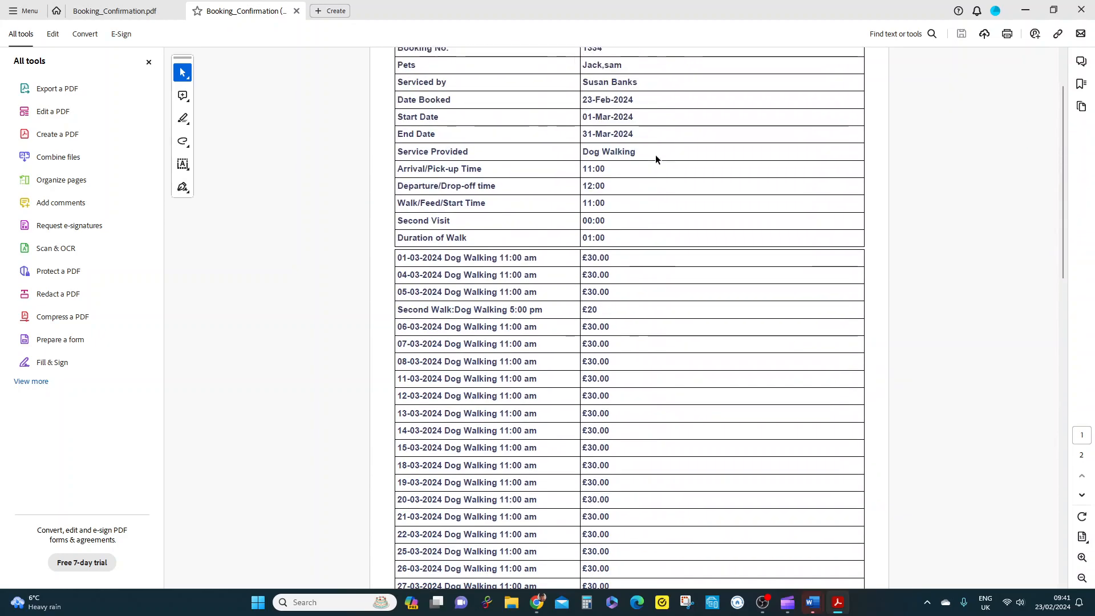
Close only the current booking confirmation PDF and minimise Acrobat to return to the booking in the browser.
click(1081, 10)
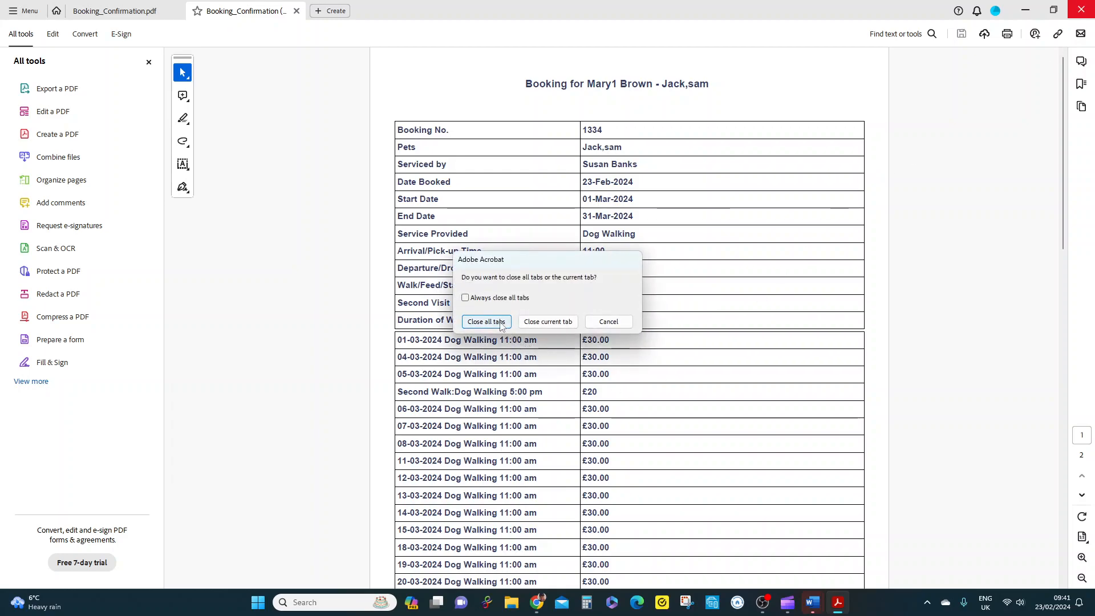
click(533, 321)
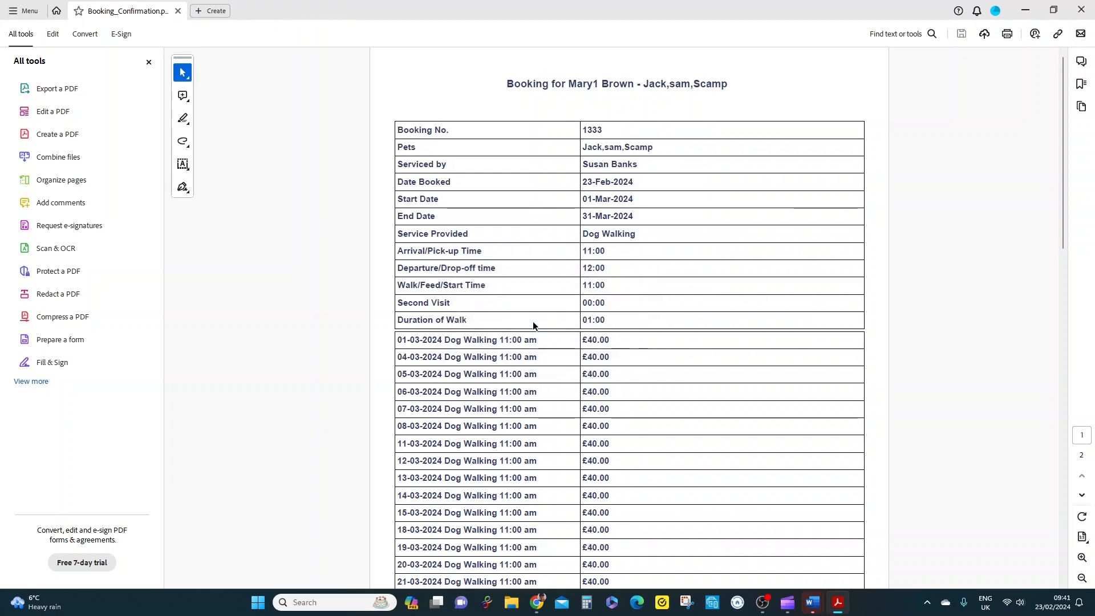
click(1025, 16)
Open the invoice for this booking and examine its totals, payment details, itemised services and email section.
scroll(885, 200, up, 1)
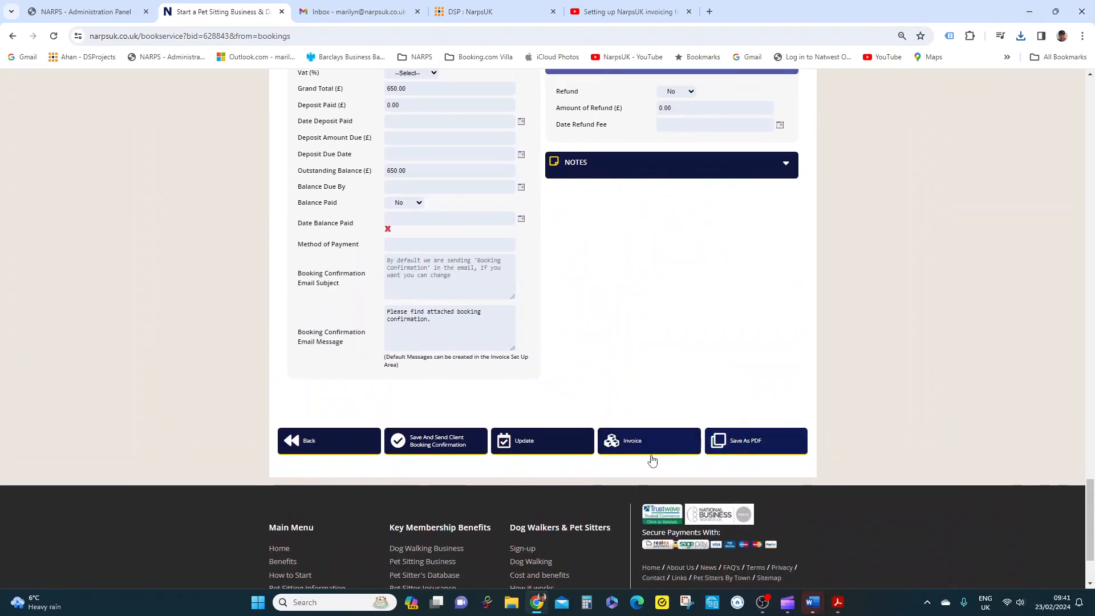
click(632, 449)
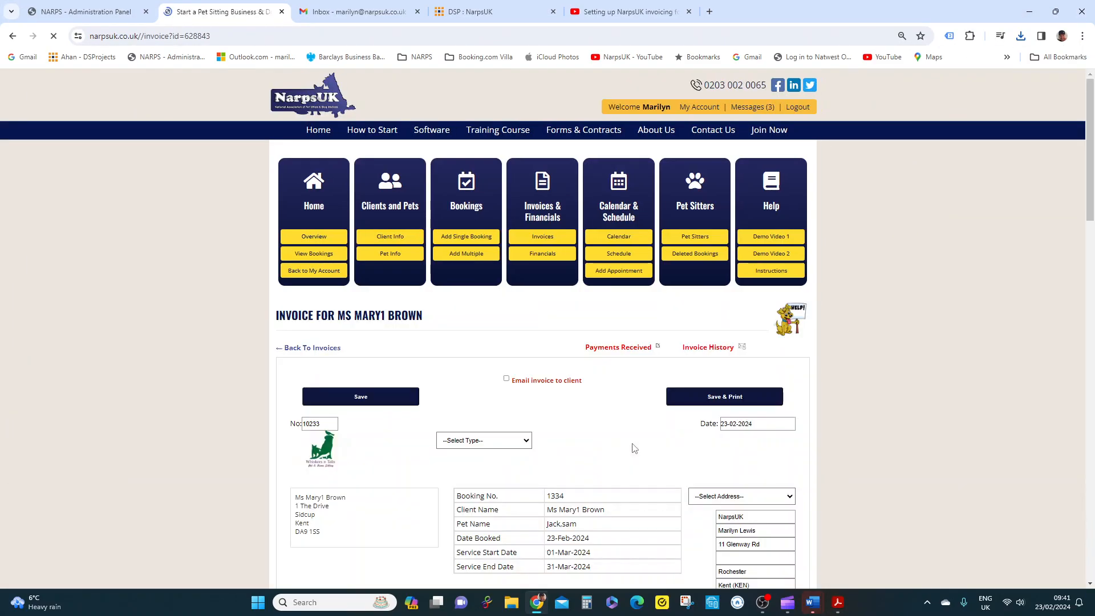
scroll(930, 291, down, 6)
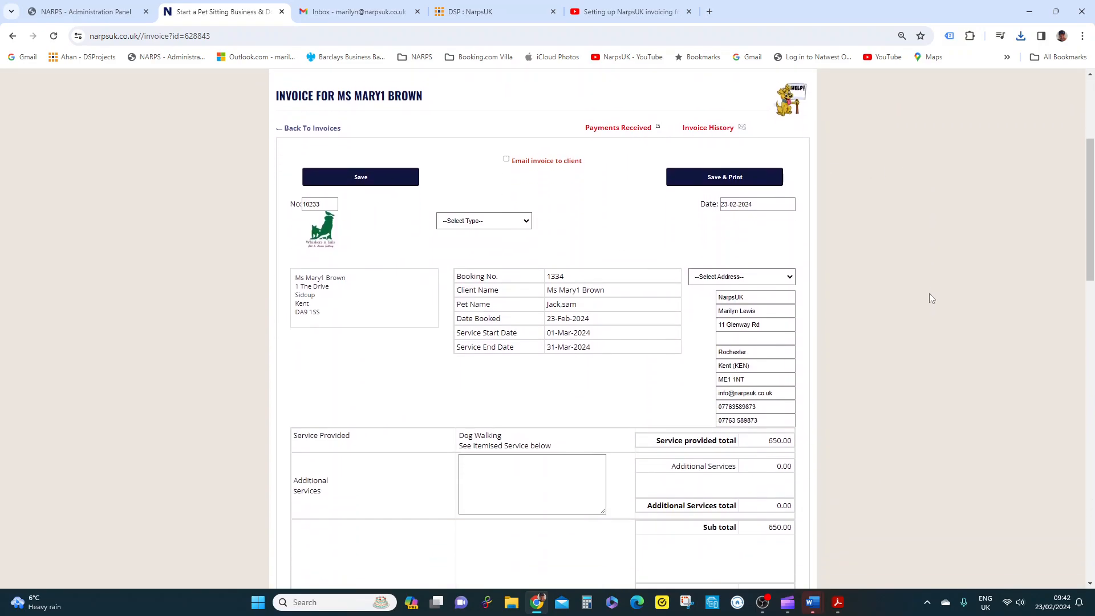
scroll(929, 294, down, 8)
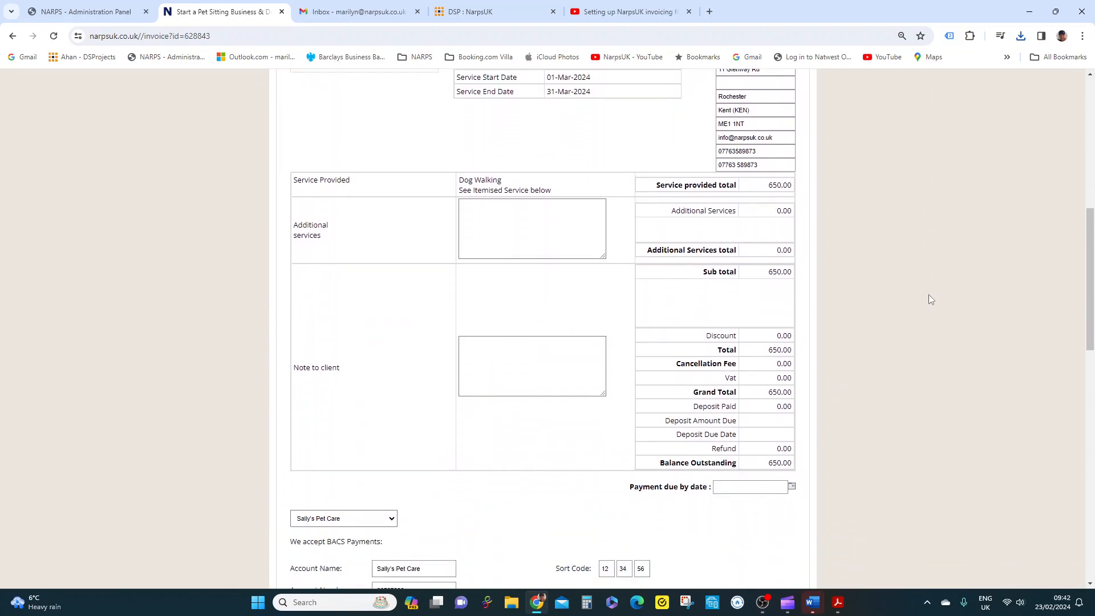
scroll(931, 299, down, 3)
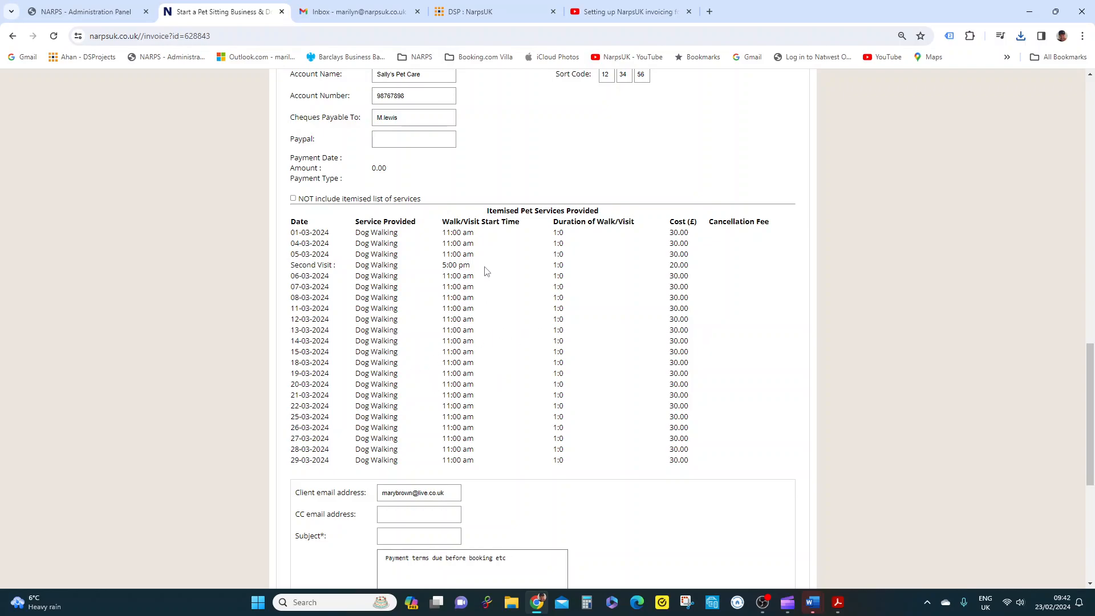
scroll(804, 283, down, 4)
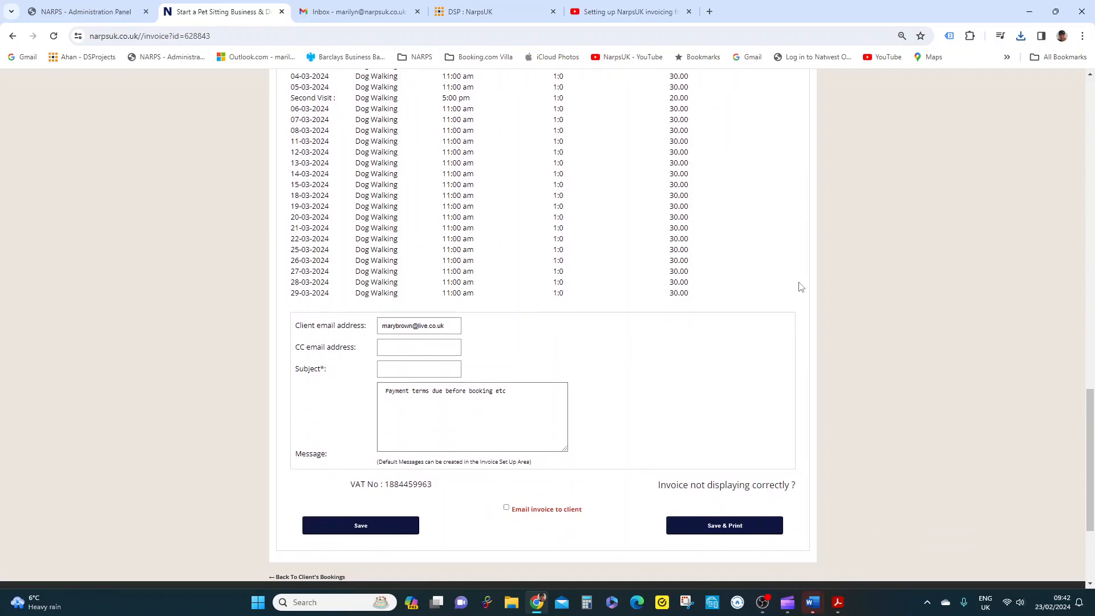
scroll(794, 287, up, 5)
scroll(792, 287, up, 10)
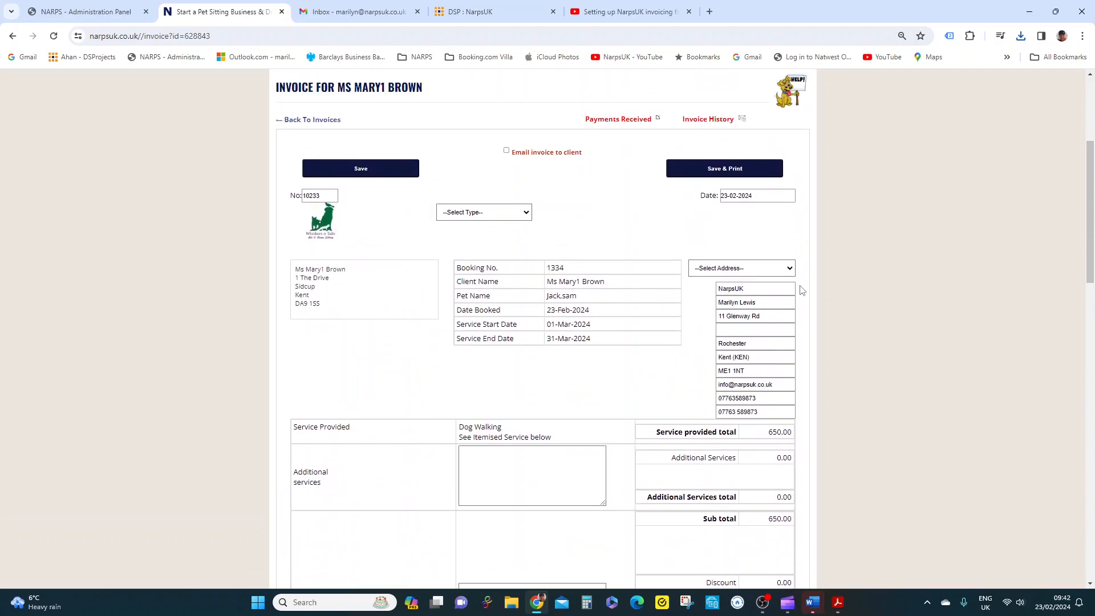
Set the document type to Invoice and save the invoice without emailing it to the client.
click(520, 216)
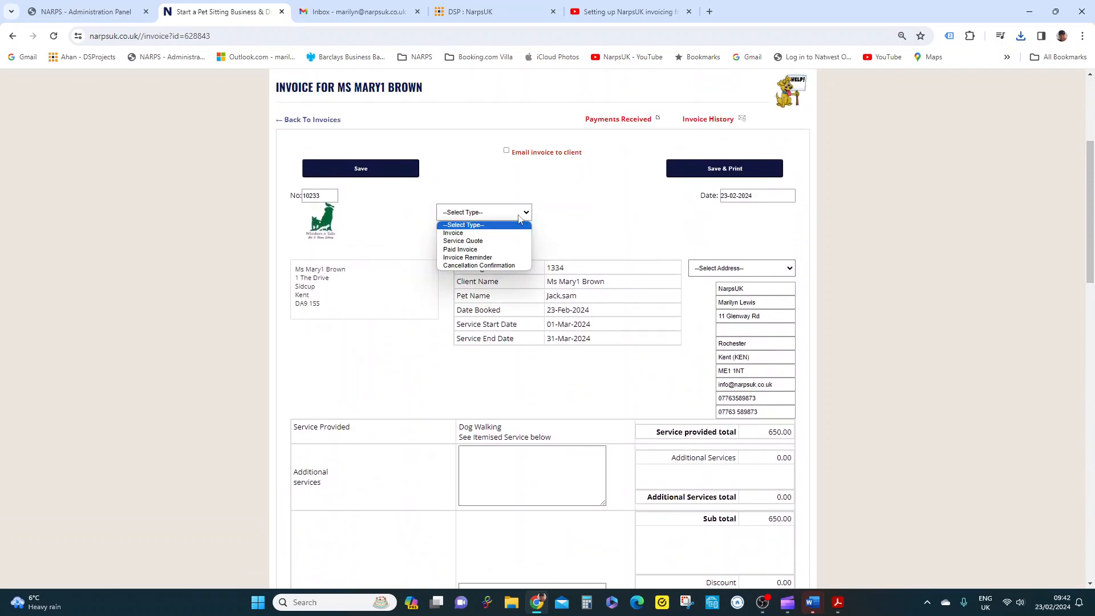
click(504, 233)
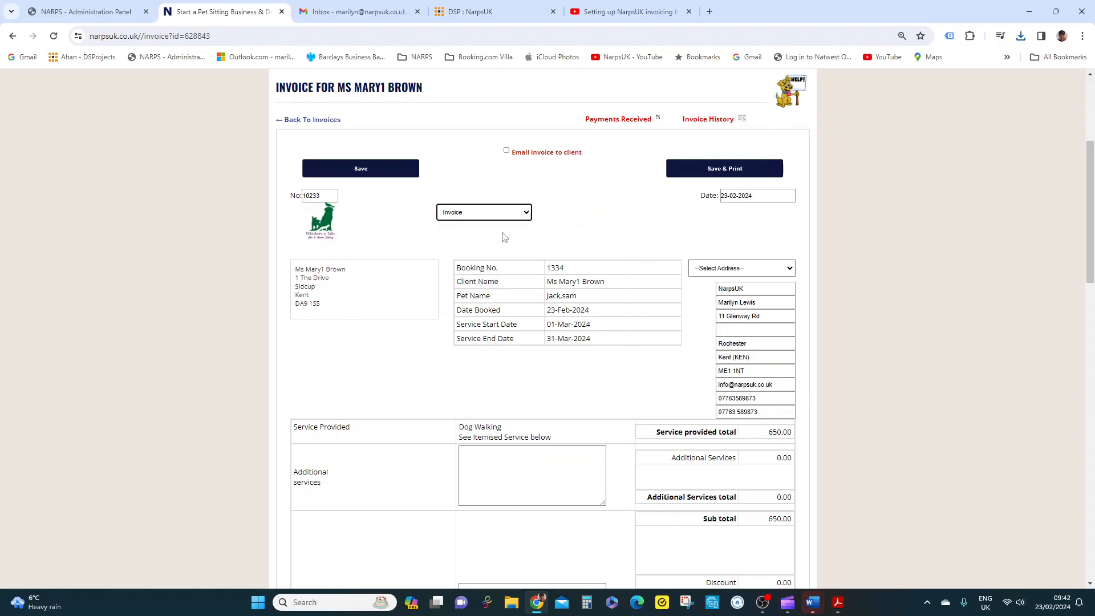
click(362, 170)
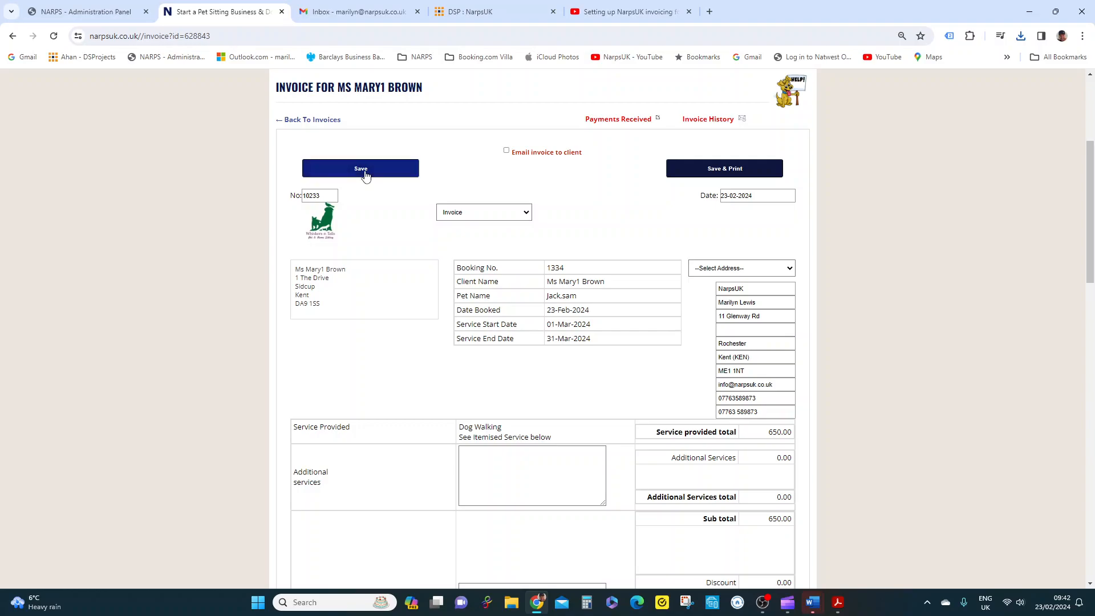
Review the saved invoice through to its email section and enable emailing the invoice to the client below the message.
scroll(543, 263, down, 3)
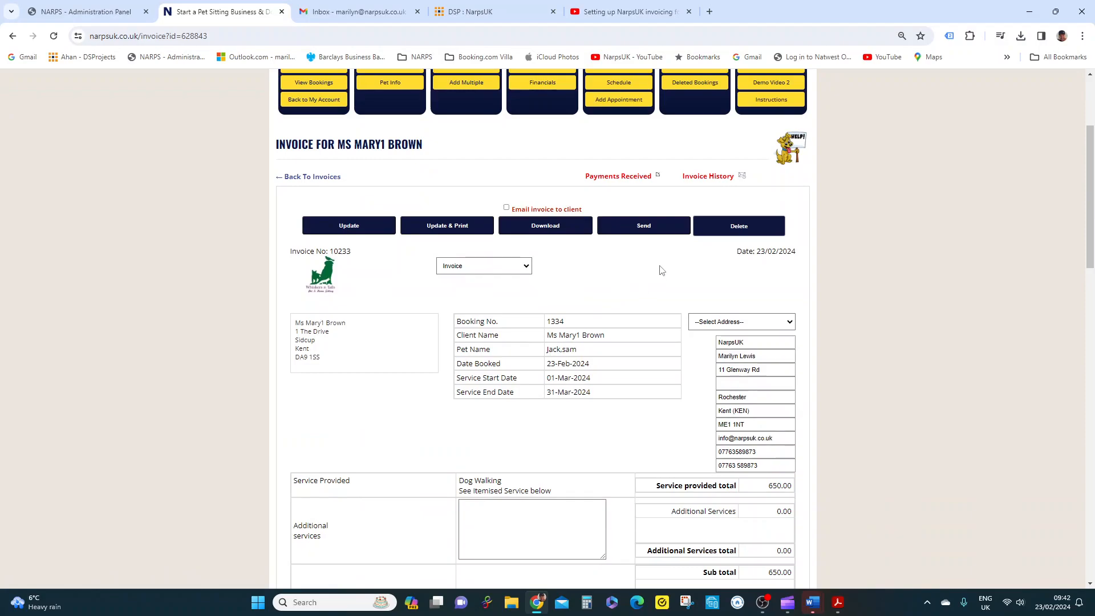
click(506, 209)
click(507, 208)
scroll(562, 245, down, 2)
scroll(562, 246, down, 10)
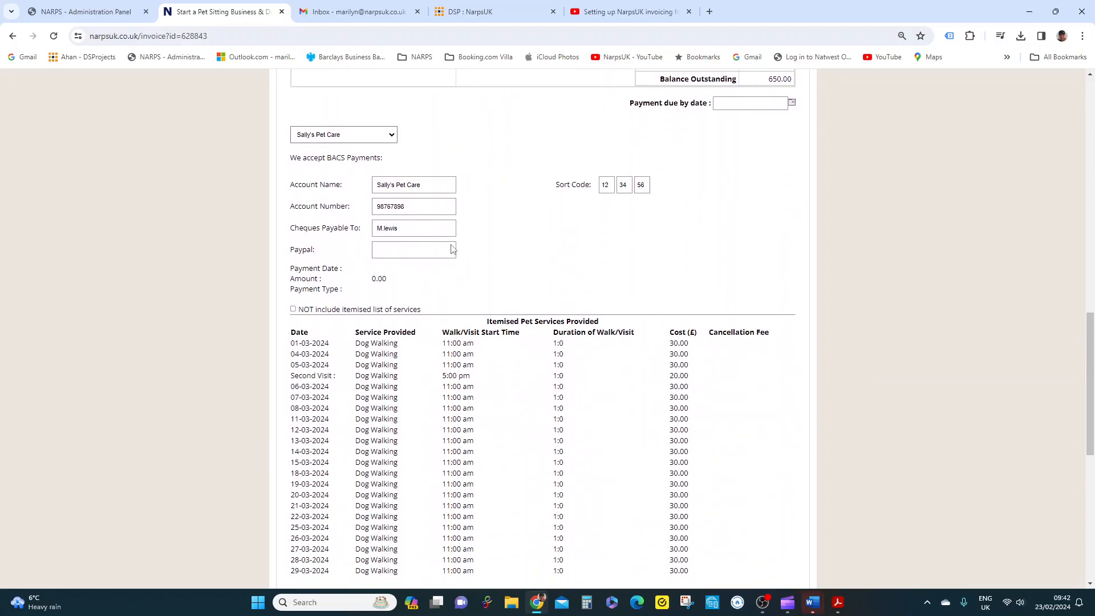
scroll(437, 238, down, 6)
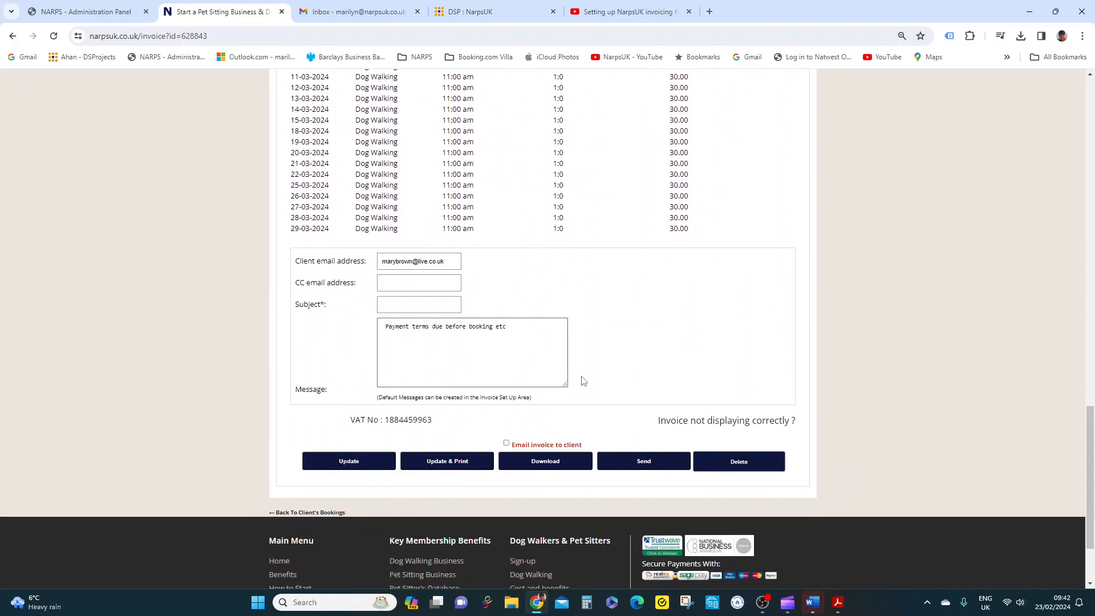
scroll(583, 381, down, 1)
click(507, 386)
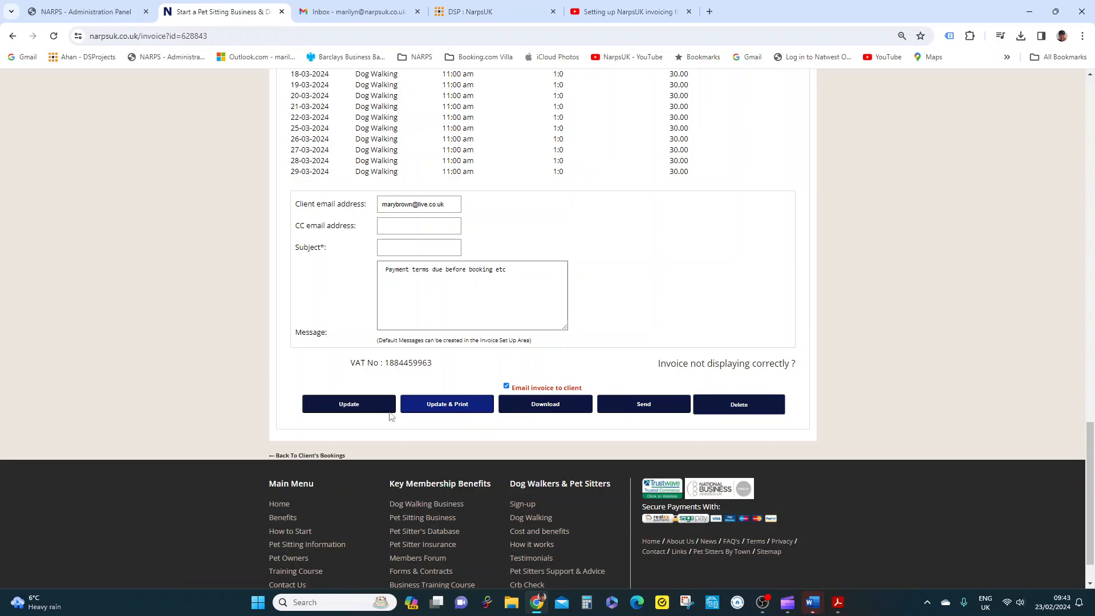
scroll(565, 355, up, 4)
scroll(565, 355, up, 15)
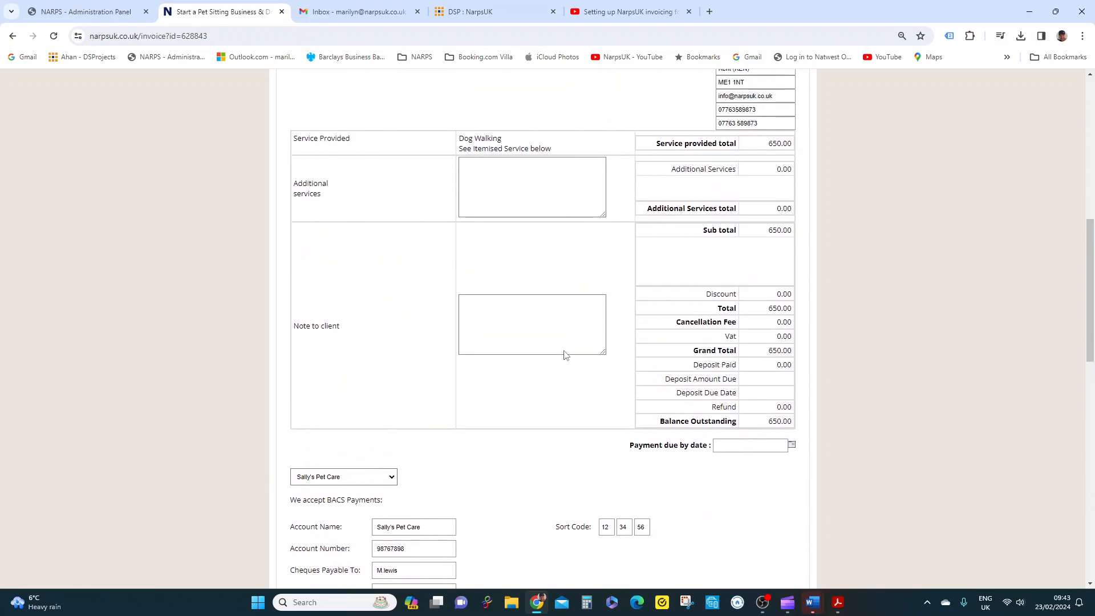
scroll(565, 351, up, 2)
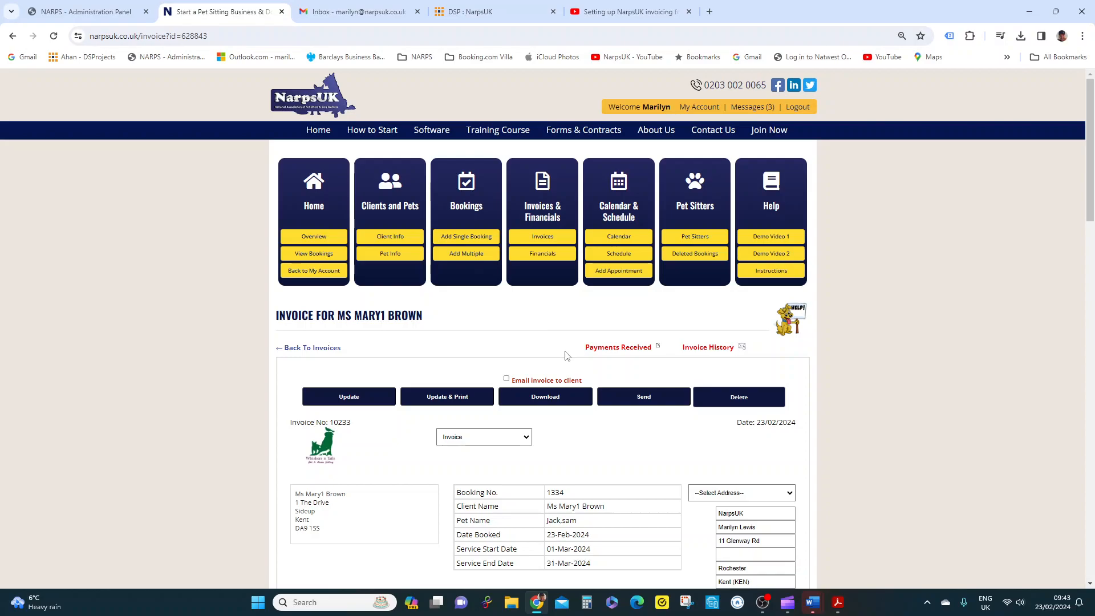